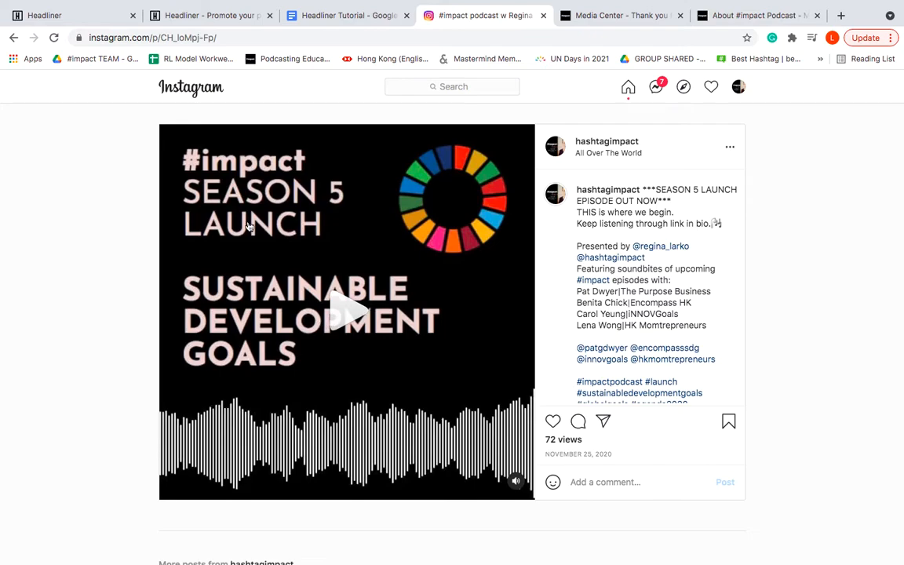
# Reload the #impact Season 5 Launch Instagram post, play its audiogram with sound, and pause it at the captions.
pyautogui.click(230, 39)
pyautogui.click(230, 38)
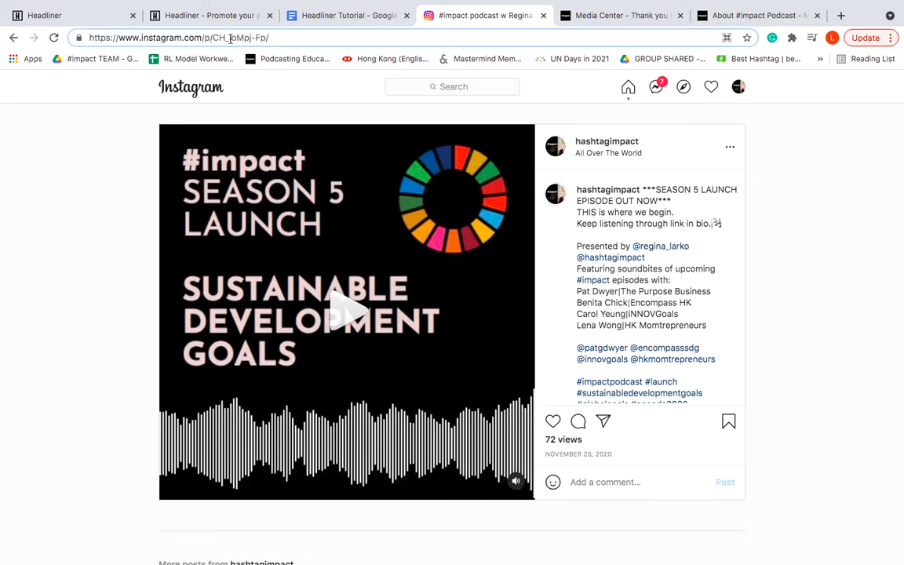
pyautogui.press('Return')
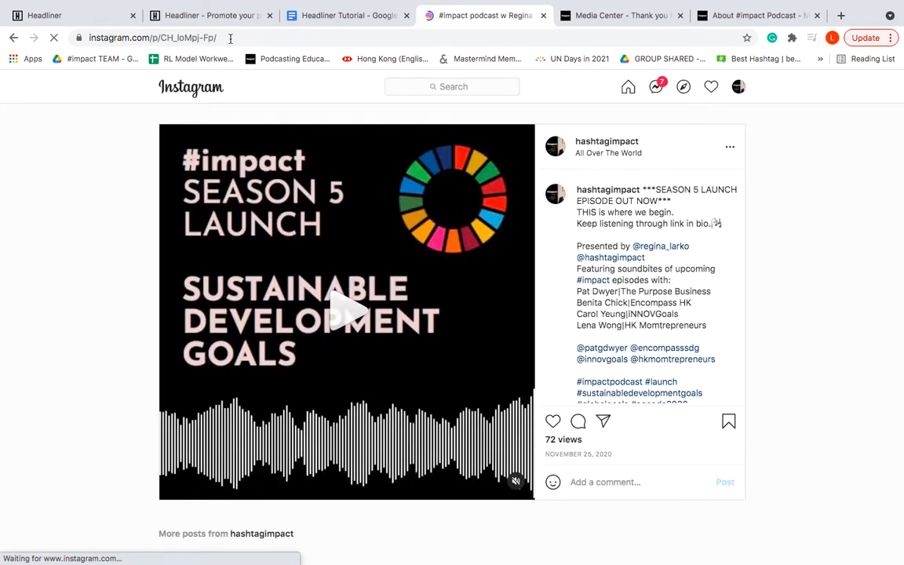
pyautogui.click(352, 316)
pyautogui.click(350, 313)
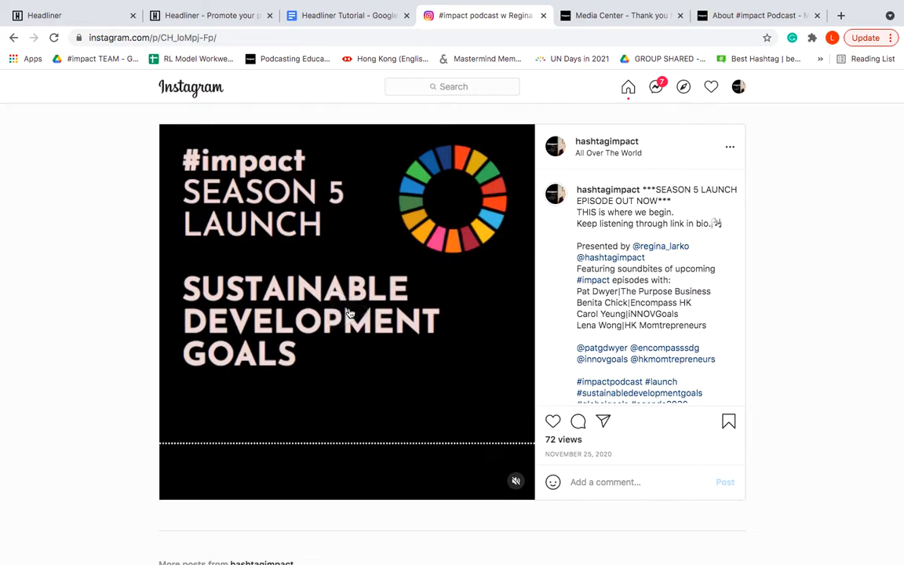
pyautogui.click(517, 482)
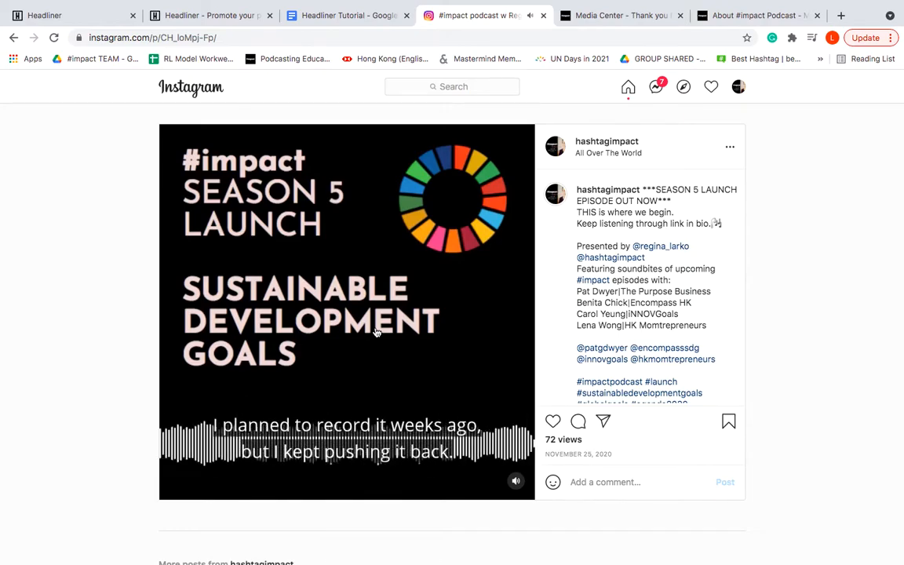
pyautogui.click(346, 405)
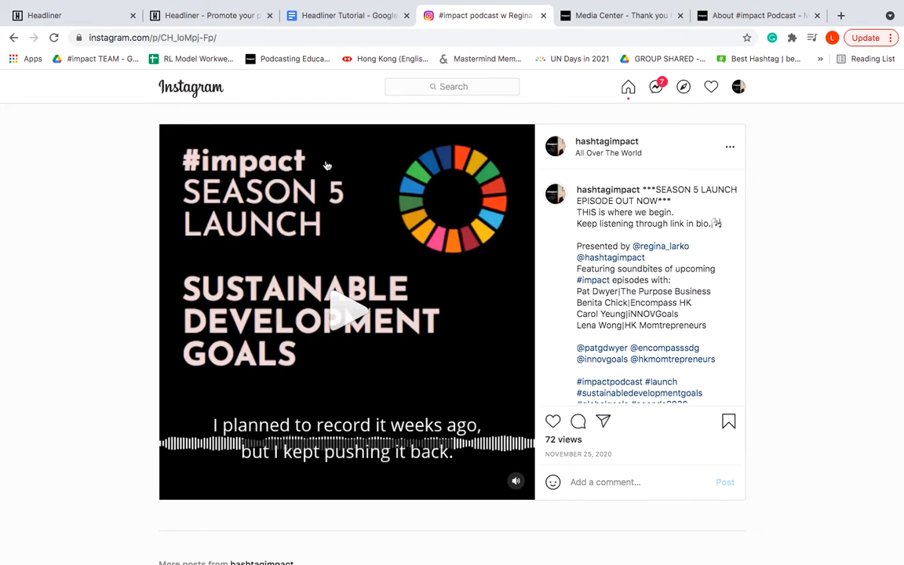
# Look over the press page and the team profiles on the Our People page of the #impact Podcast website.
pyautogui.click(625, 17)
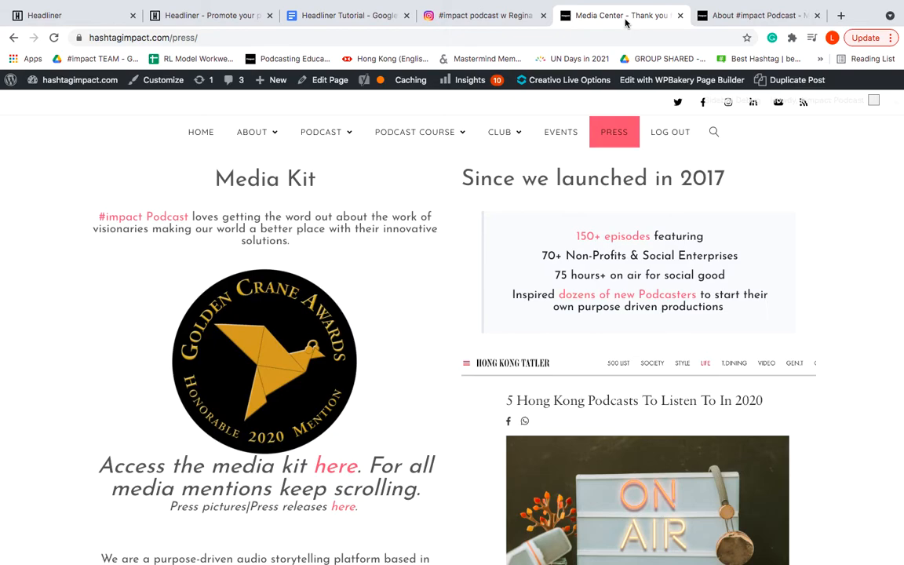
pyautogui.click(701, 20)
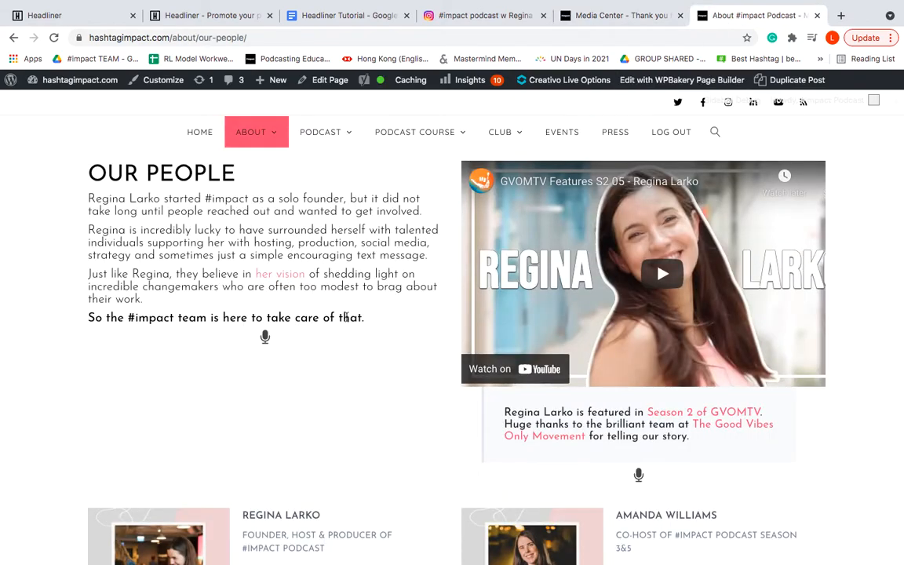
pyautogui.scroll(-5, 306, 330)
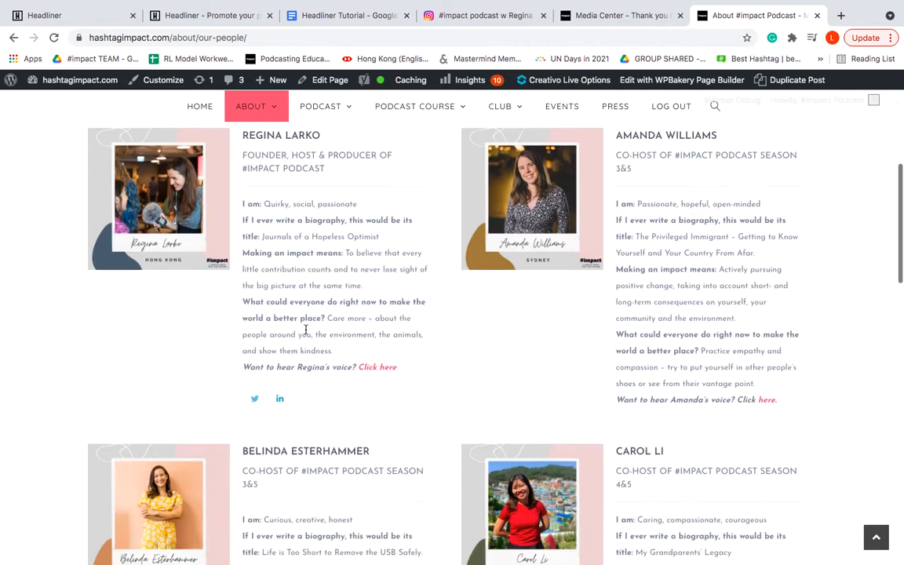
pyautogui.scroll(-3, 306, 330)
pyautogui.scroll(-3, 306, 333)
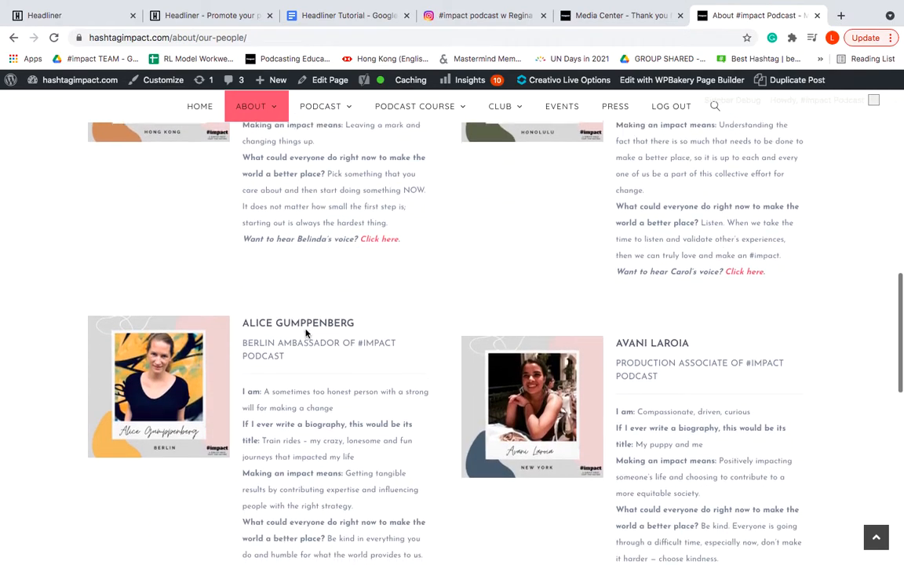
pyautogui.scroll(-6, 306, 333)
pyautogui.scroll(15, 306, 333)
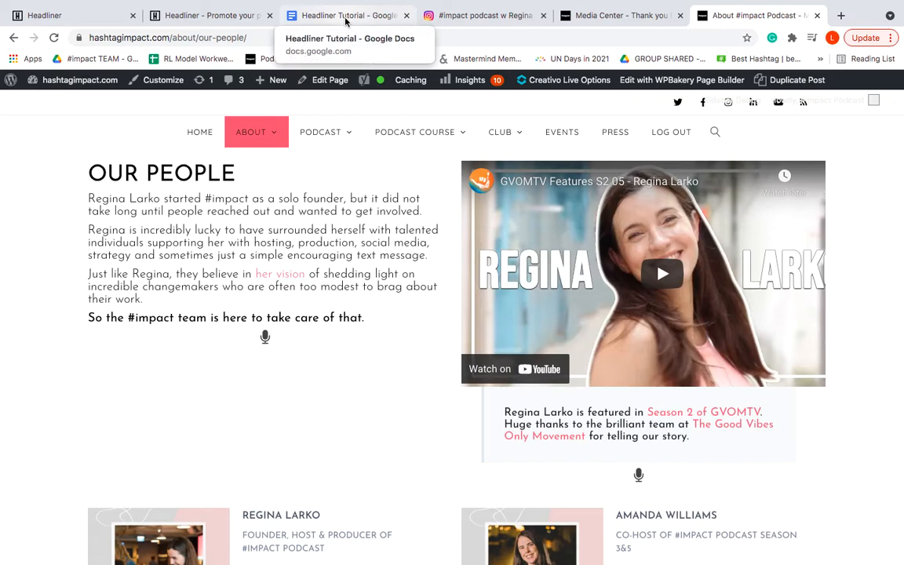
# Review the Instagram audiogram, the Headliner homepage and the preparation list in the Headliner Tutorial document.
pyautogui.click(474, 20)
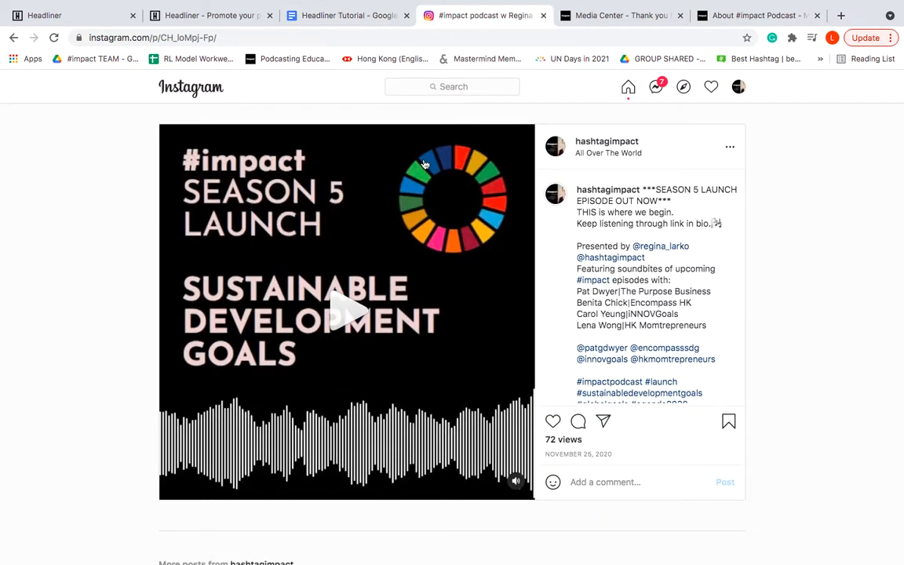
pyautogui.click(238, 21)
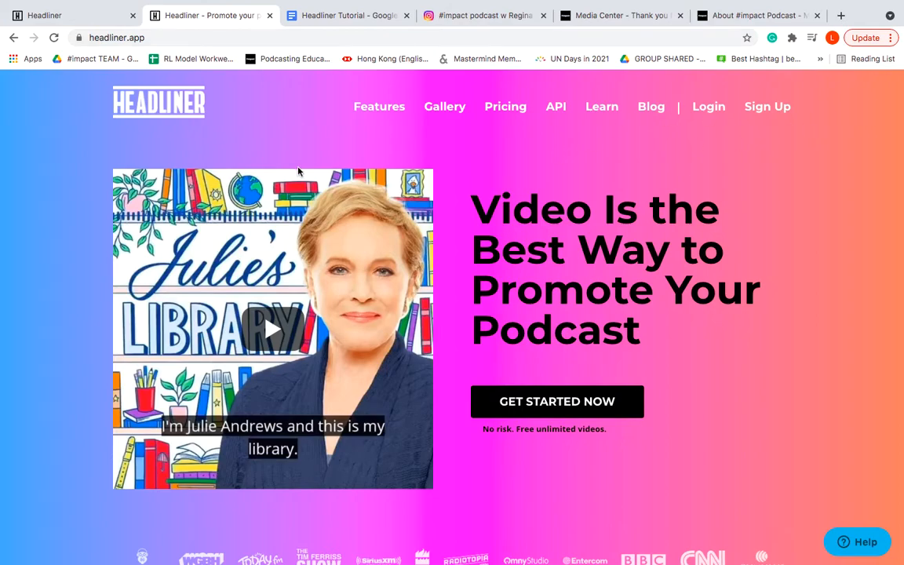
pyautogui.click(342, 15)
pyautogui.scroll(2, 360, 262)
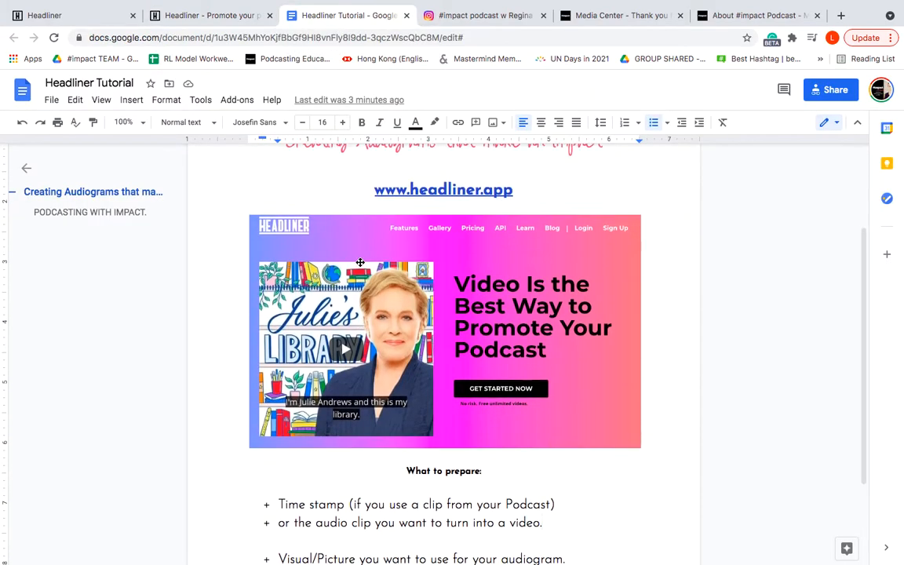
pyautogui.scroll(3, 360, 262)
pyautogui.scroll(-4, 359, 262)
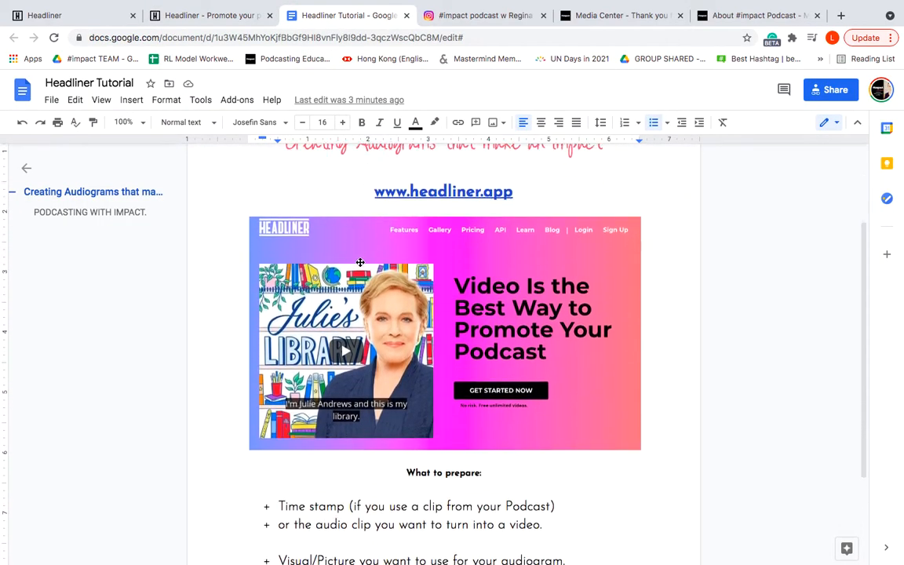
pyautogui.scroll(-1, 359, 262)
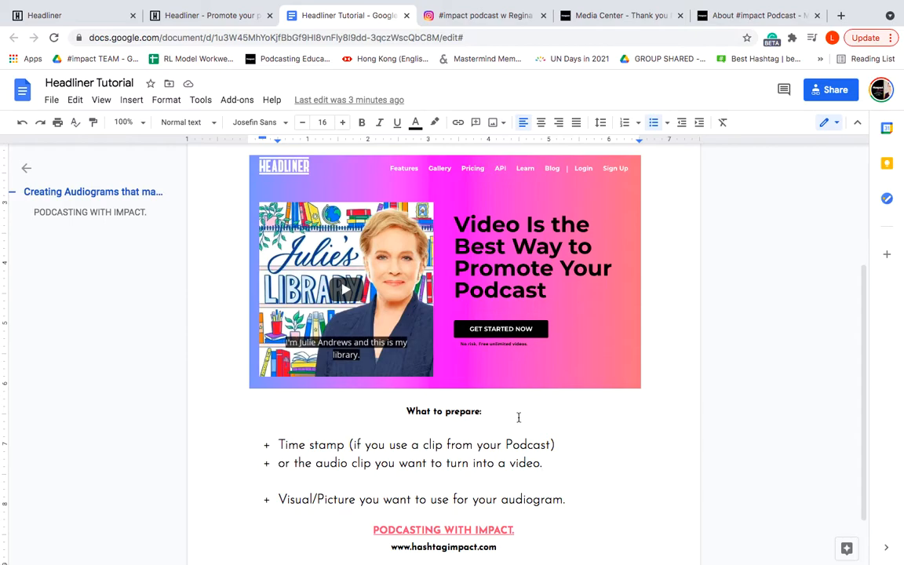
# Insert the line "Under 1 min!" followed by a blank line above the "What to prepare:" heading.
pyautogui.click(395, 409)
pyautogui.press('Return')
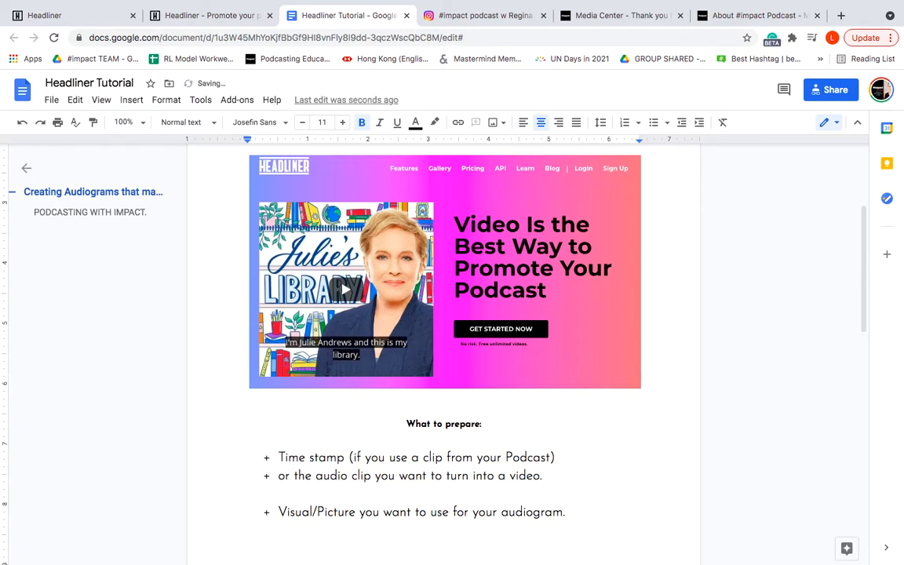
pyautogui.write('Under 1 min!')
pyautogui.press('Return')
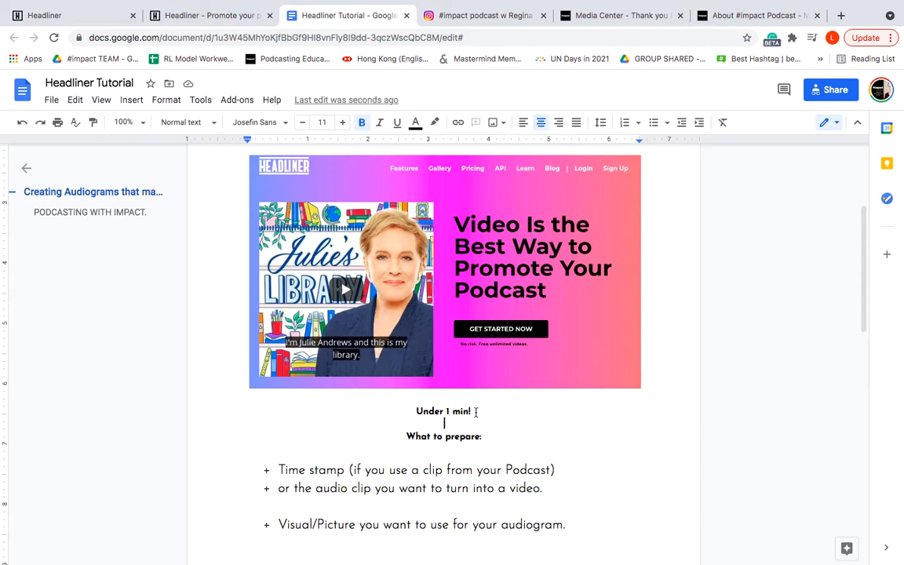
# Check the Instagram audiogram and append "58sec." to the "Under 1 min!" line in the tutorial document.
pyautogui.click(494, 413)
pyautogui.click(476, 17)
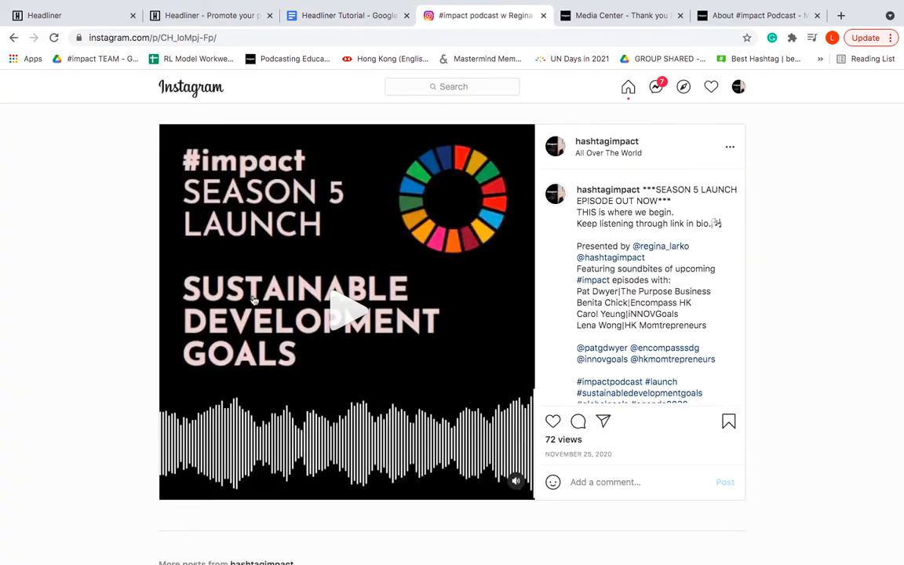
pyautogui.click(362, 16)
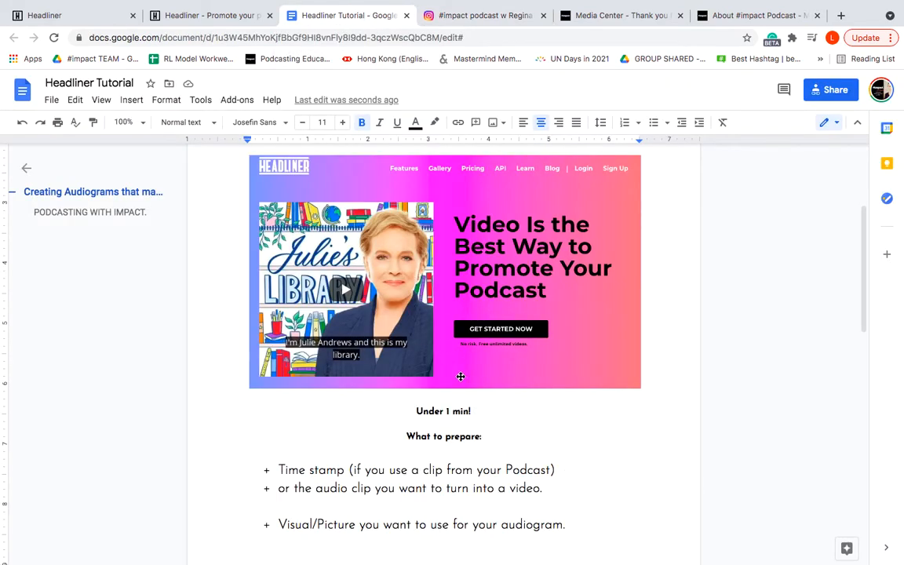
pyautogui.click(481, 408)
pyautogui.write('58')
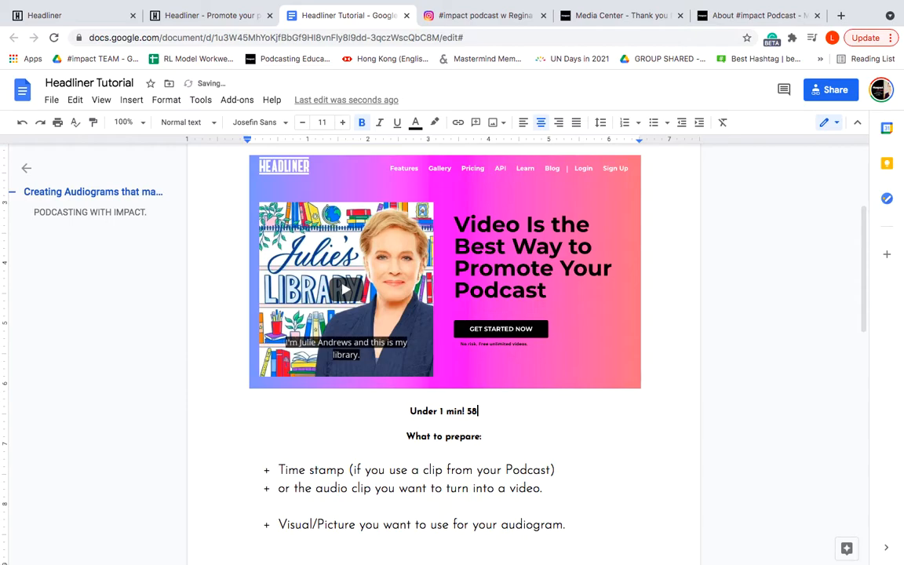
pyautogui.write('sec.')
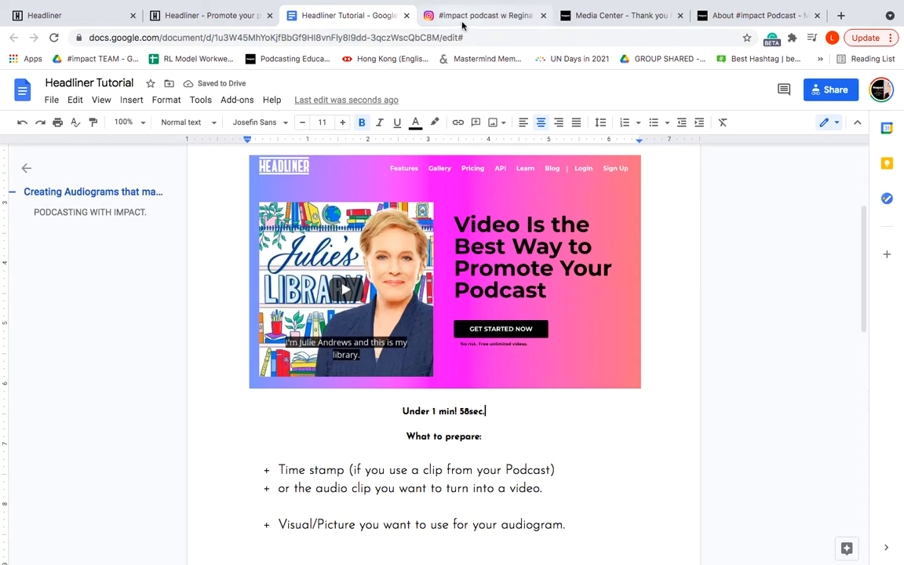
# Revisit the Instagram audiogram and add "27.13-28.06" to the end of the document's "Time stamp" bullet.
pyautogui.click(424, 13)
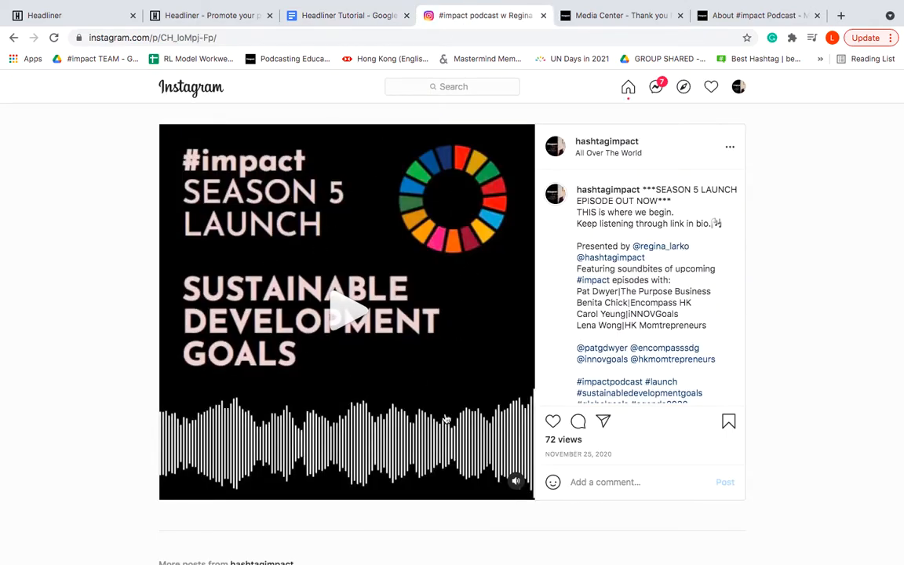
pyautogui.click(340, 24)
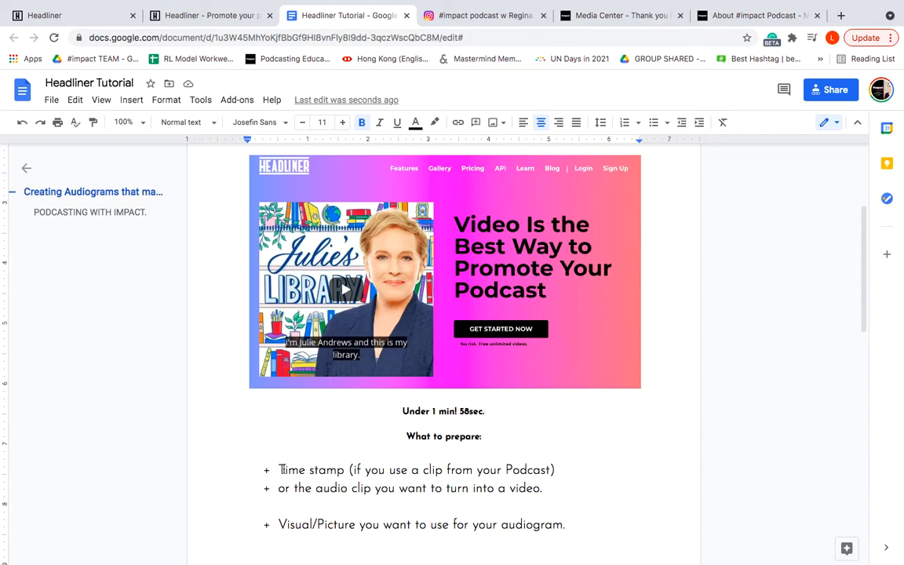
pyautogui.scroll(-1, 255, 421)
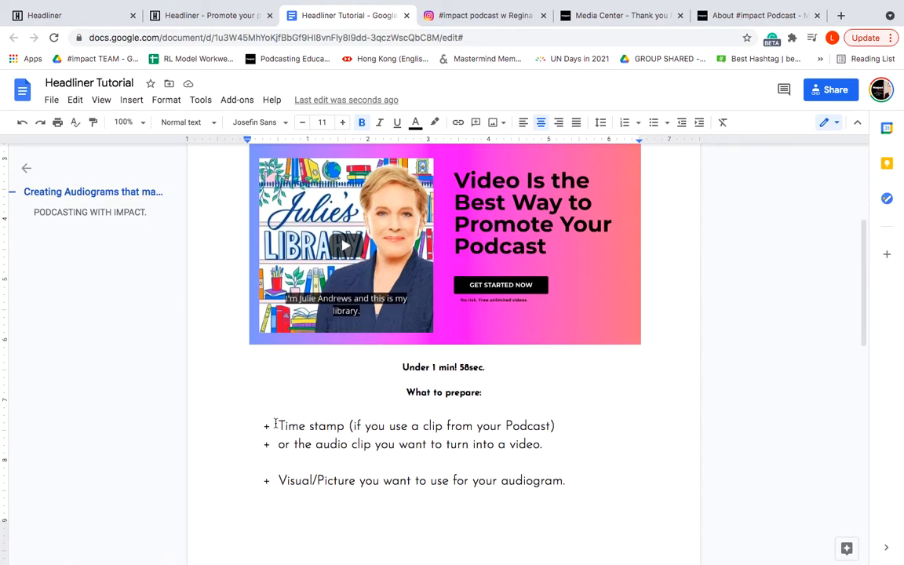
pyautogui.click(592, 429)
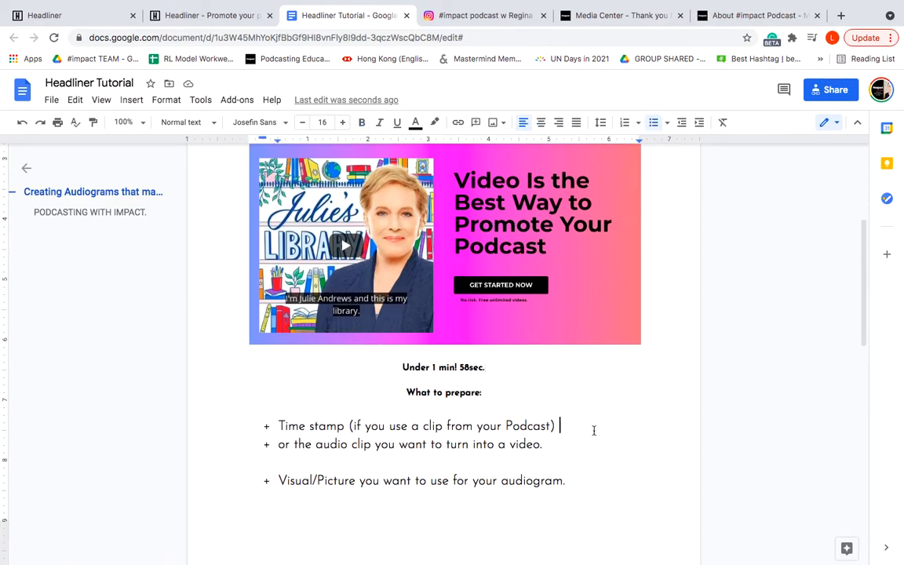
pyautogui.write('27.13-28.06')
pyautogui.click(554, 444)
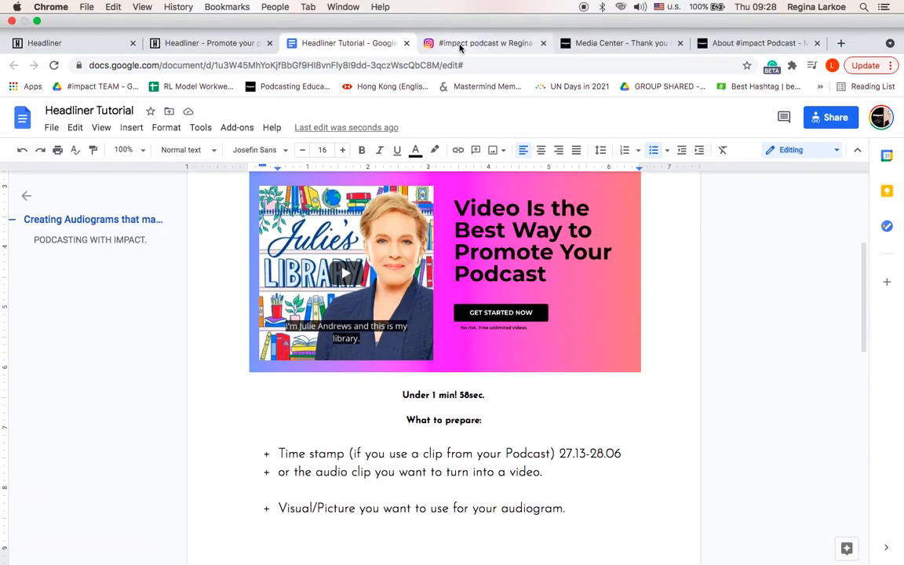
# Look at the Instagram audiogram's artwork, open canva.com in a new tab, and browse the recent designs there.
pyautogui.click(460, 44)
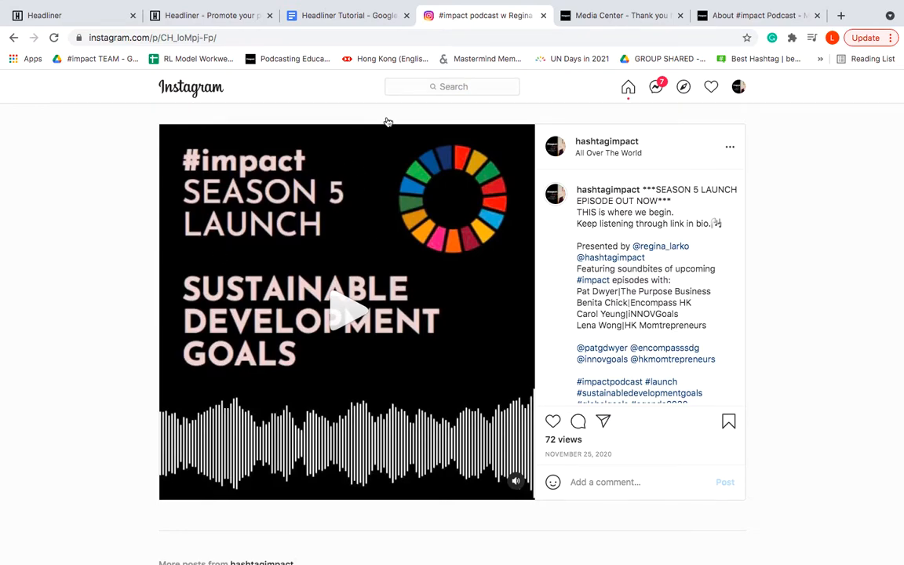
pyautogui.click(841, 16)
pyautogui.write('canva.')
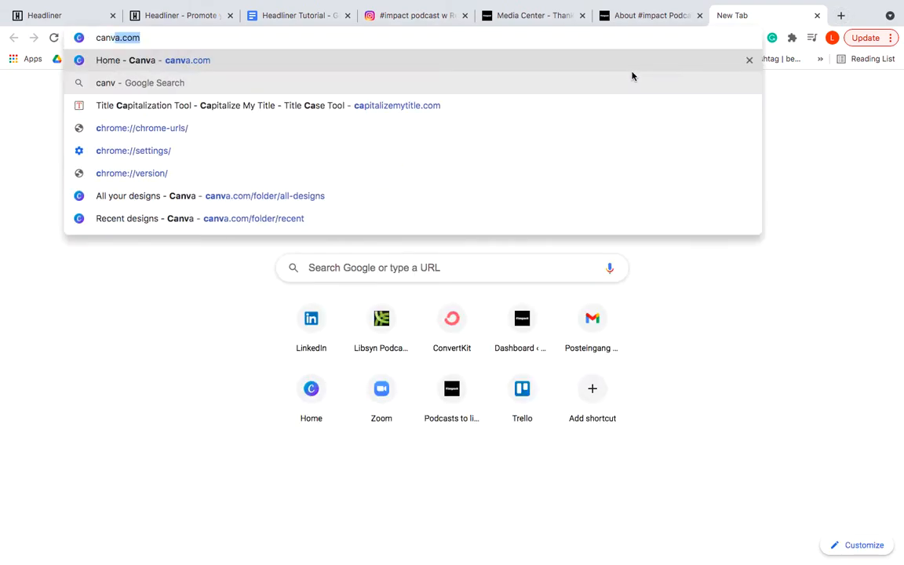
pyautogui.write('com')
pyautogui.press('Return')
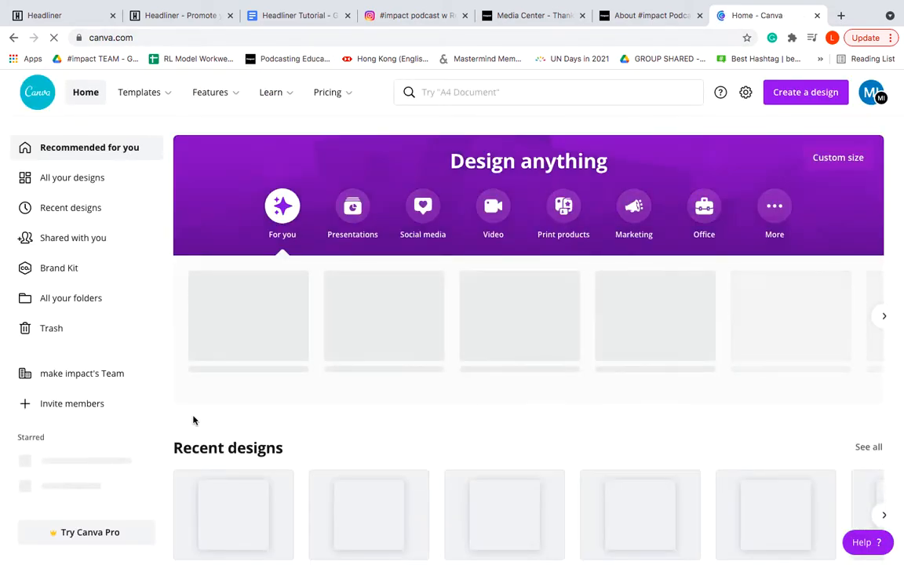
pyautogui.scroll(-3, 417, 369)
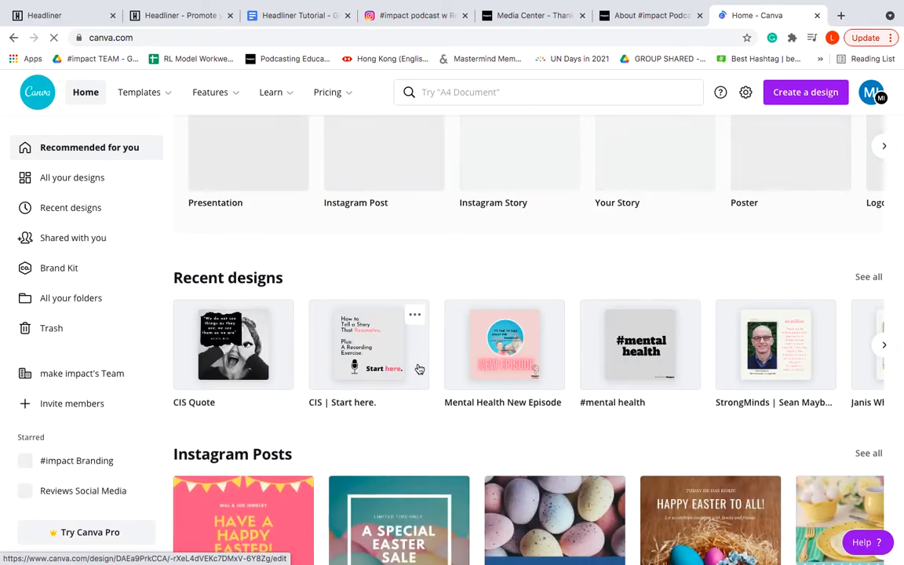
pyautogui.scroll(2, 511, 263)
# Switch to the Headliner create page and start the Audiogram Wizard.
pyautogui.click(639, 16)
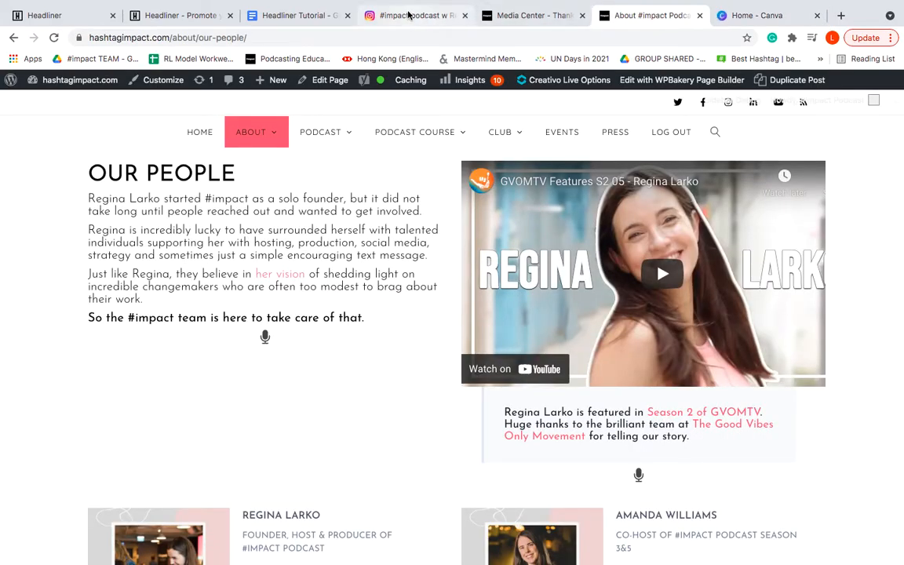
pyautogui.click(283, 15)
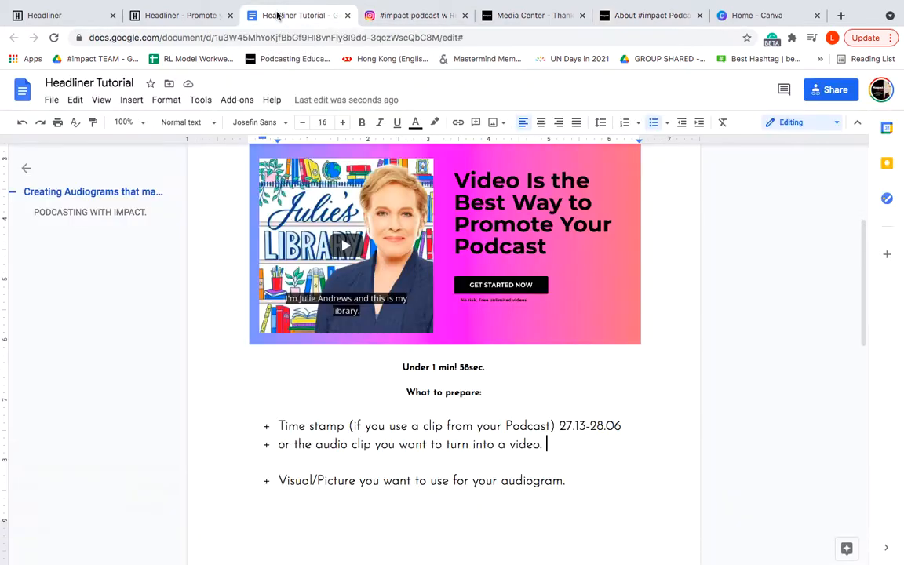
pyautogui.click(173, 17)
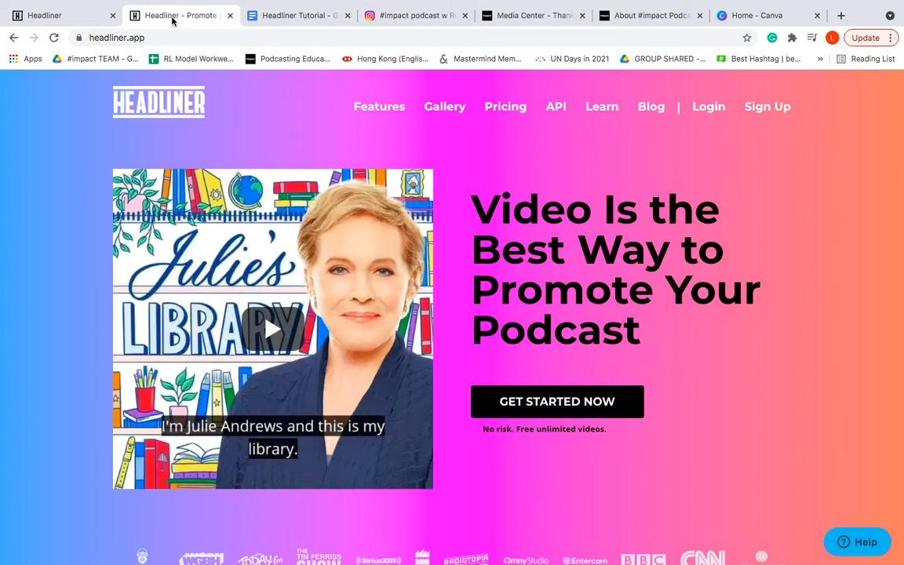
pyautogui.click(65, 17)
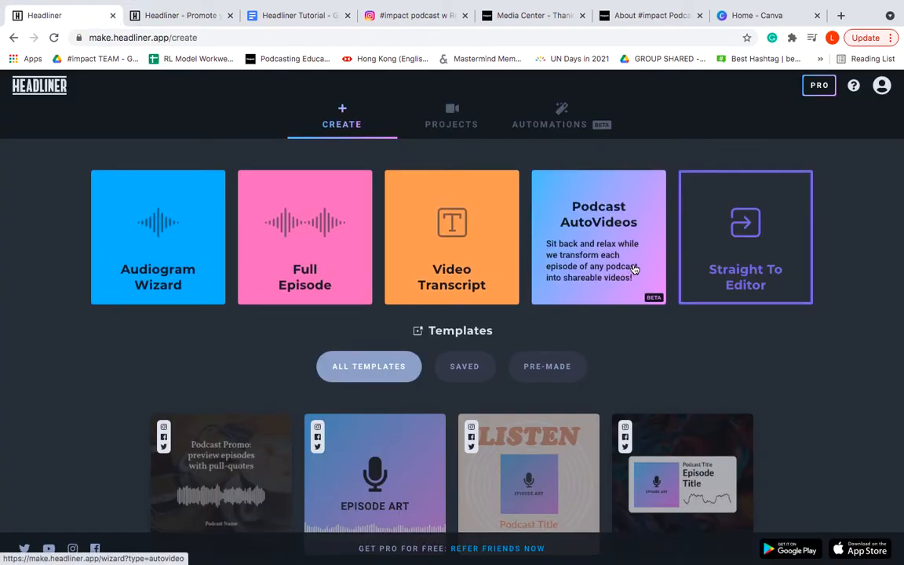
pyautogui.click(154, 236)
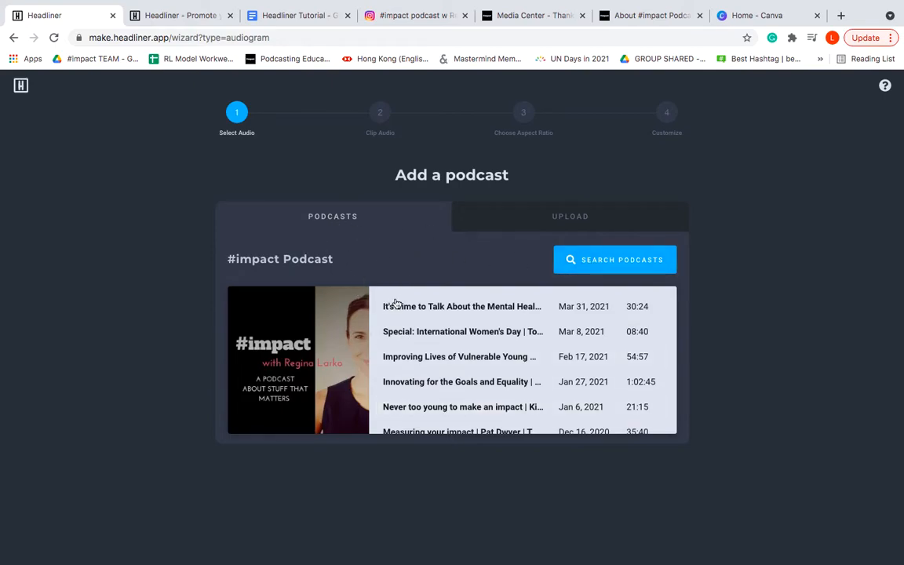
# Browse the podcast episodes and upload option, and select the Mar 31, 2021 episode on the mental health pandemic as the audio.
pyautogui.scroll(-4, 431, 405)
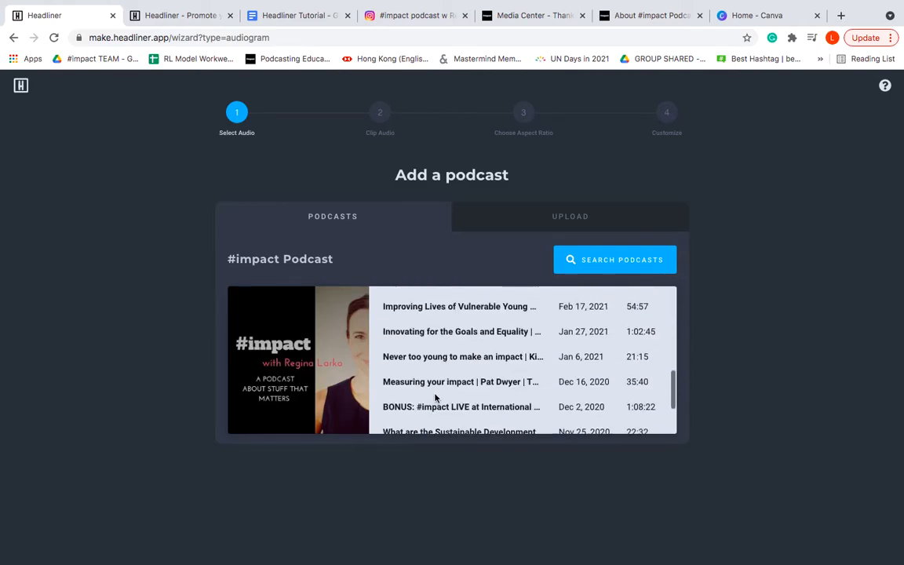
pyautogui.scroll(5, 434, 400)
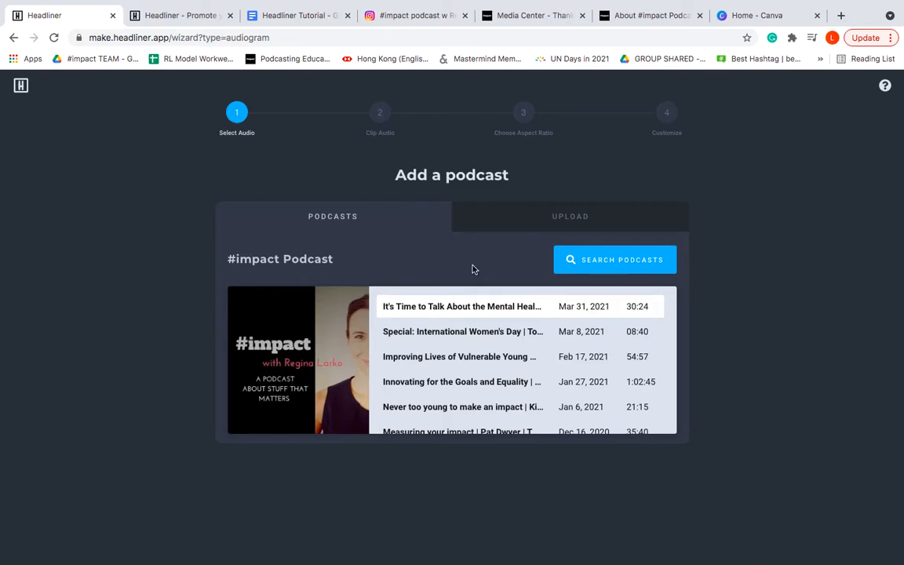
pyautogui.click(540, 220)
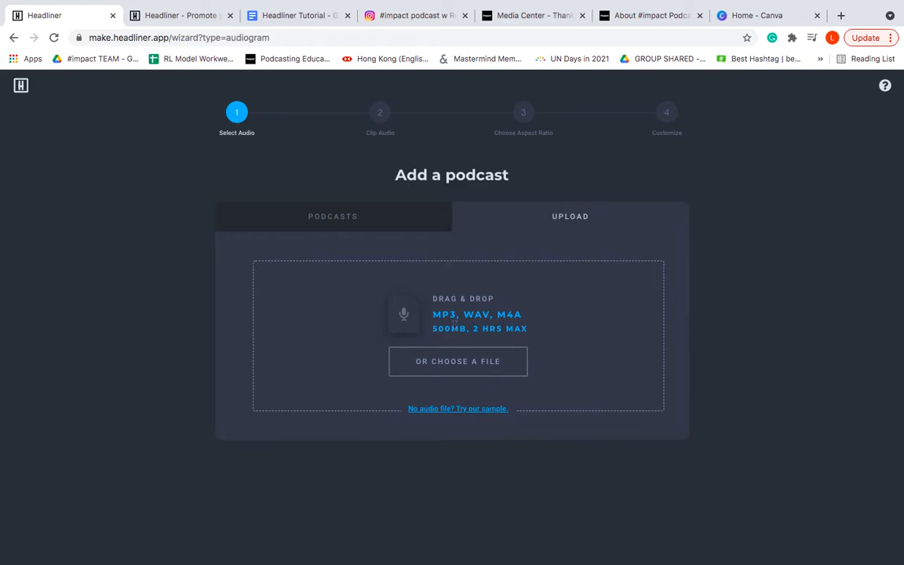
pyautogui.click(334, 217)
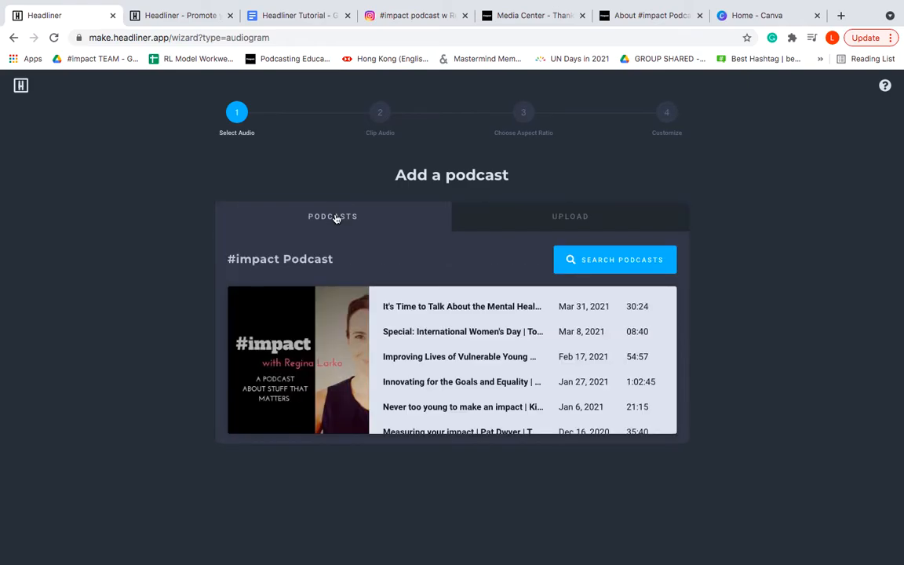
pyautogui.click(416, 309)
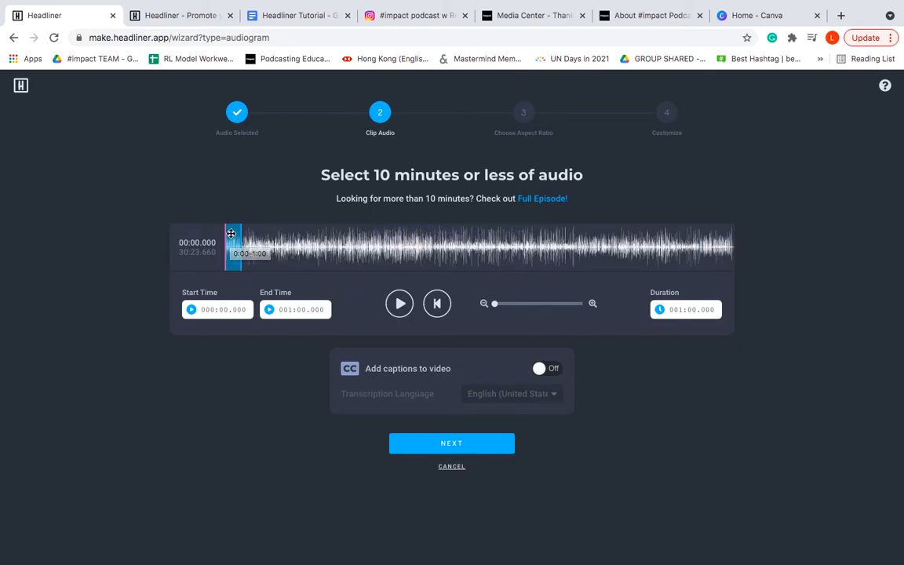
# Clip the episode audio from about 27:12.784 to 28:06.046 on the waveform, checking the duration presets.
pyautogui.moveTo(233, 232); pyautogui.dragTo(689, 270)
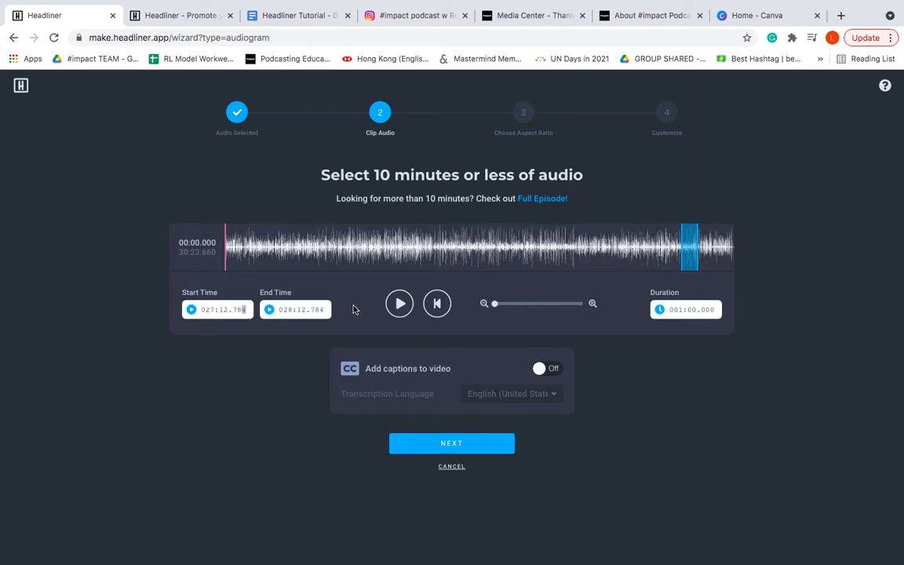
pyautogui.click(692, 311)
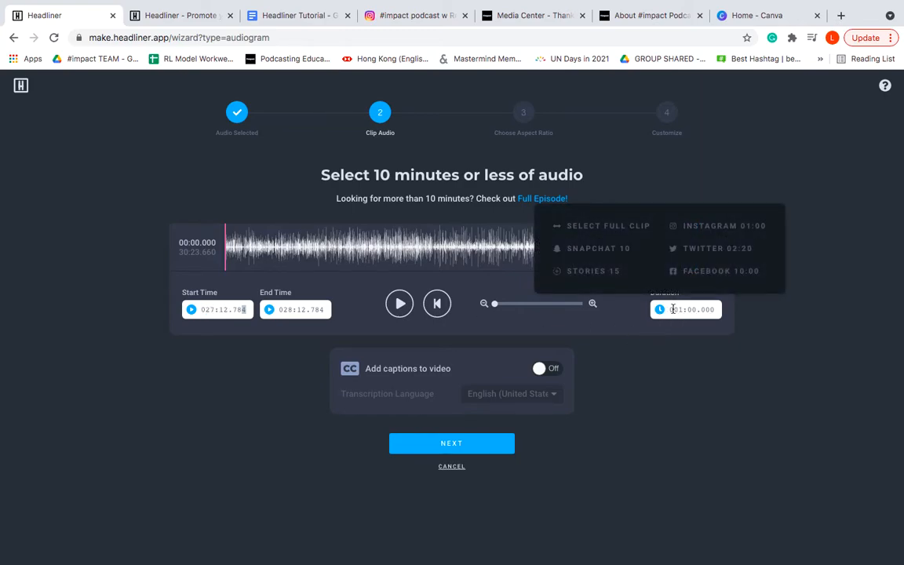
pyautogui.click(469, 243)
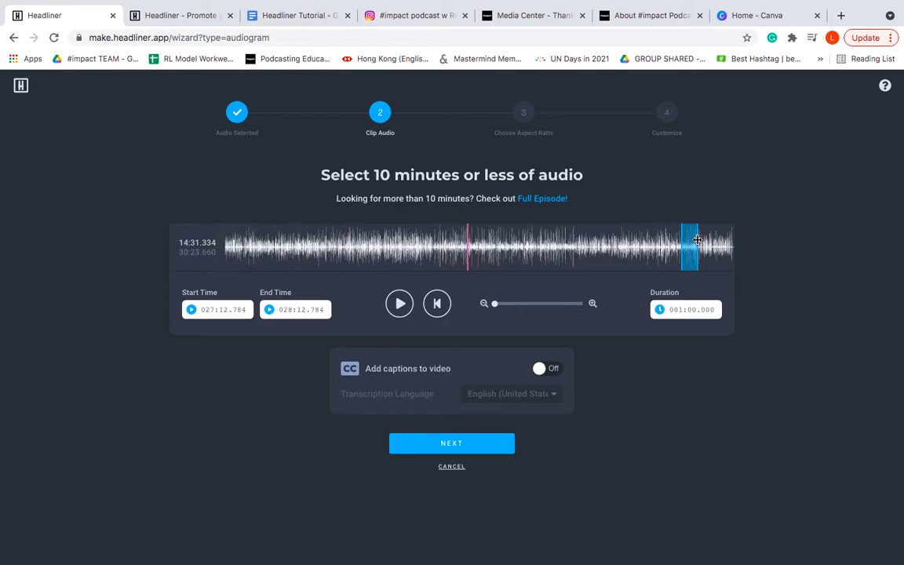
pyautogui.moveTo(697, 240); pyautogui.dragTo(695, 244)
# Turn on video captions in English (United States) and continue with the square aspect ratio.
pyautogui.click(541, 369)
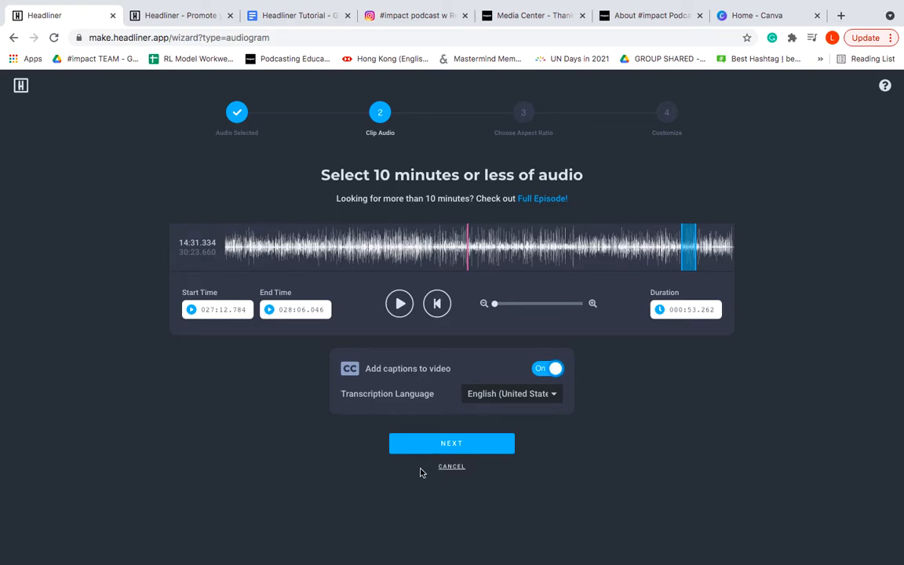
pyautogui.click(451, 444)
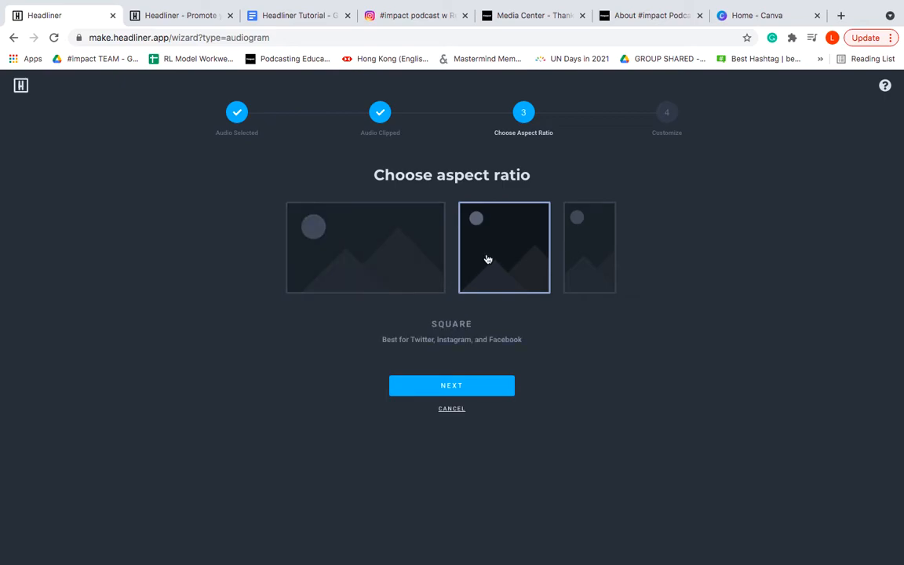
pyautogui.click(462, 385)
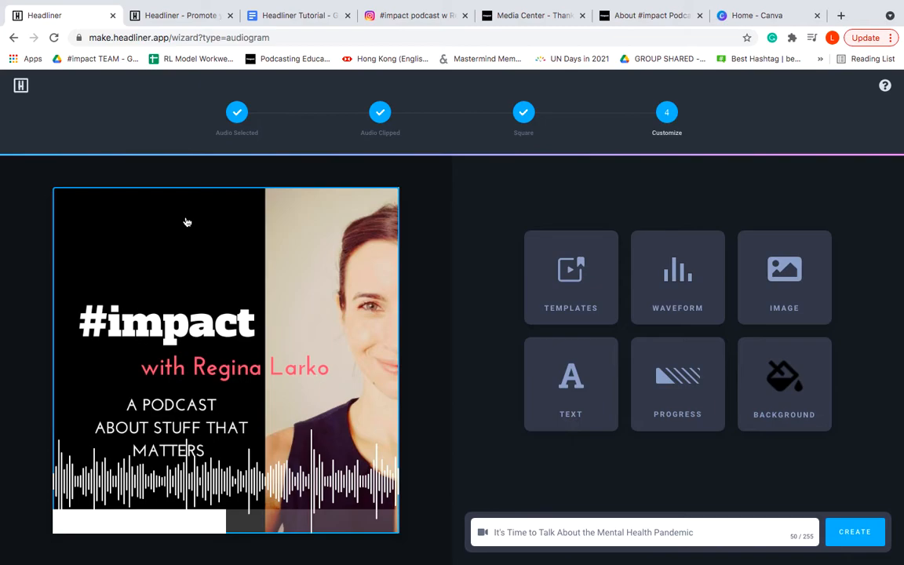
# Open the replacement options for the audiogram's podcast cover image.
pyautogui.click(787, 273)
pyautogui.click(782, 400)
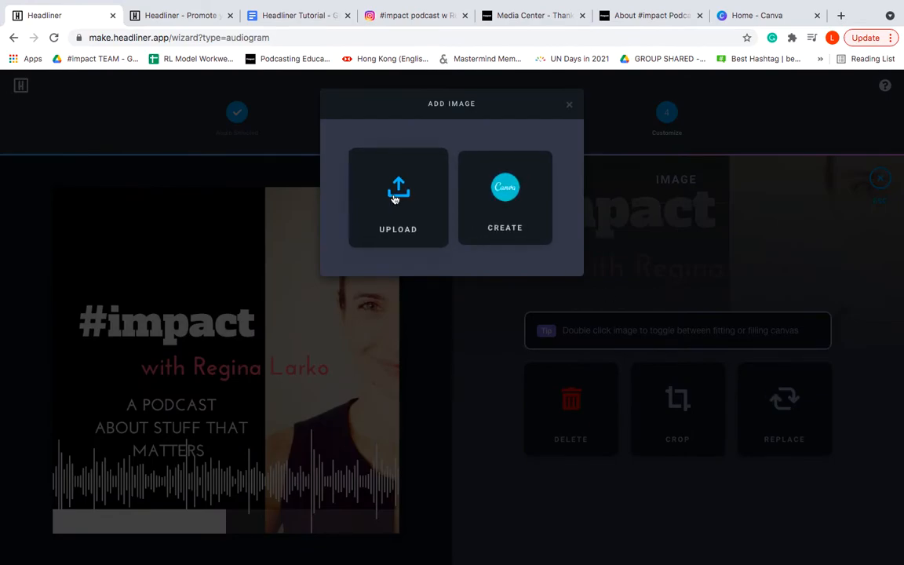
pyautogui.click(394, 199)
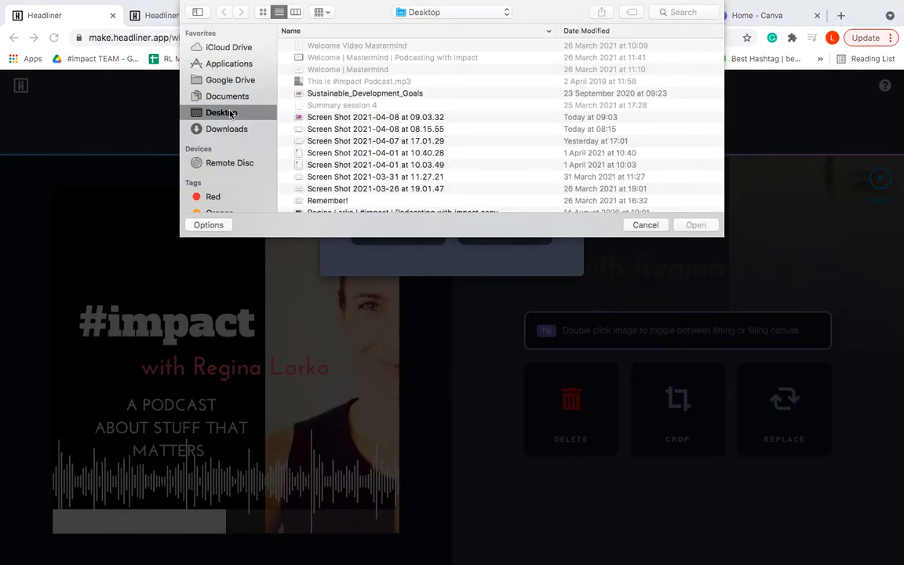
pyautogui.scroll(-10, 343, 125)
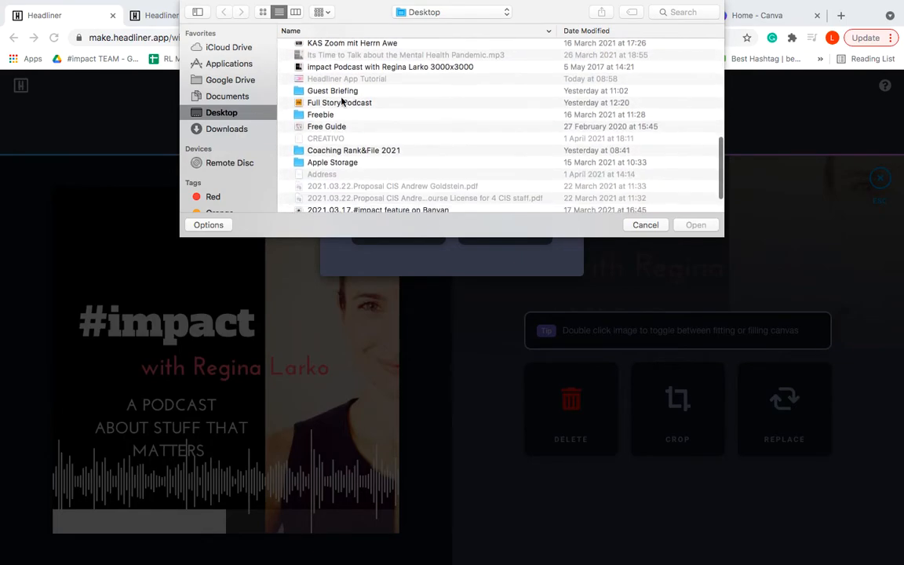
pyautogui.click(346, 32)
pyautogui.scroll(10, 354, 102)
pyautogui.scroll(5, 354, 102)
pyautogui.scroll(-15, 353, 102)
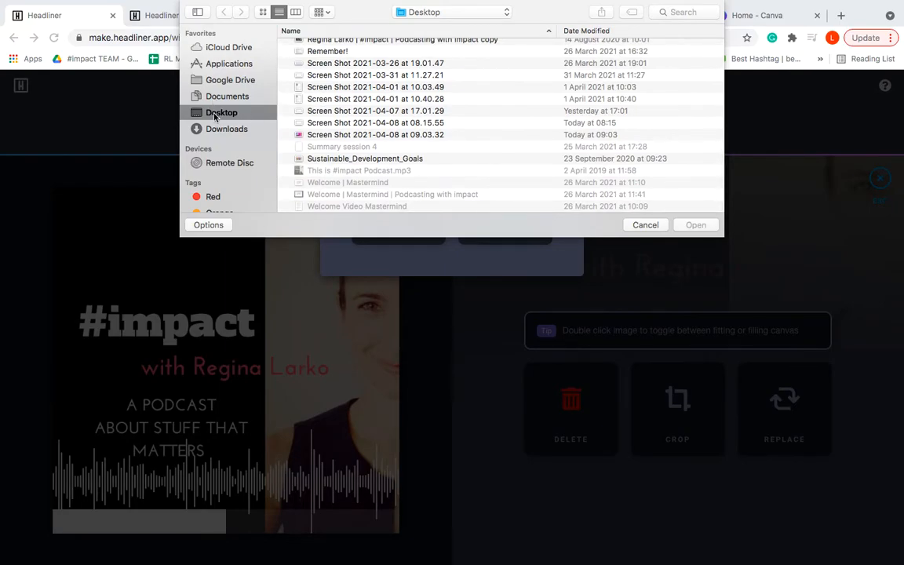
pyautogui.scroll(15, 353, 89)
pyautogui.scroll(-15, 349, 77)
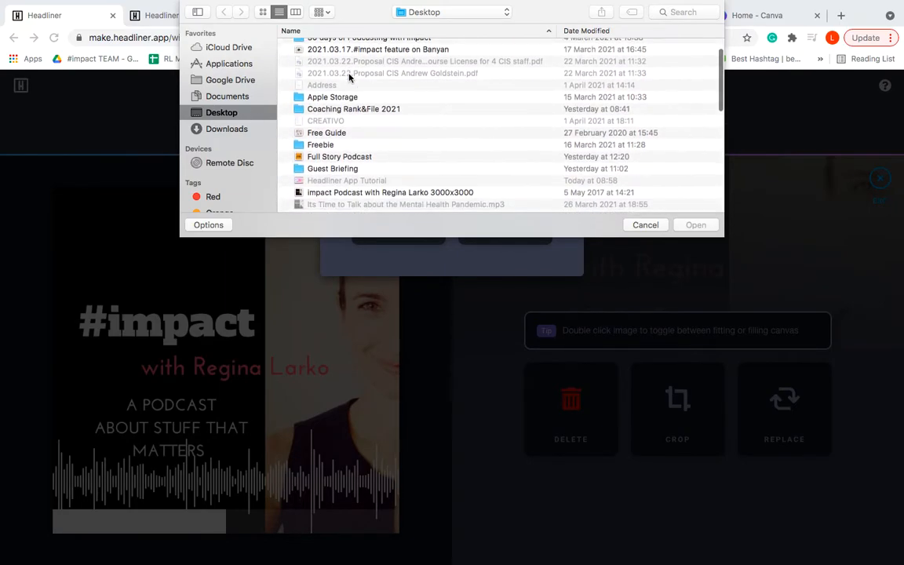
pyautogui.scroll(15, 349, 76)
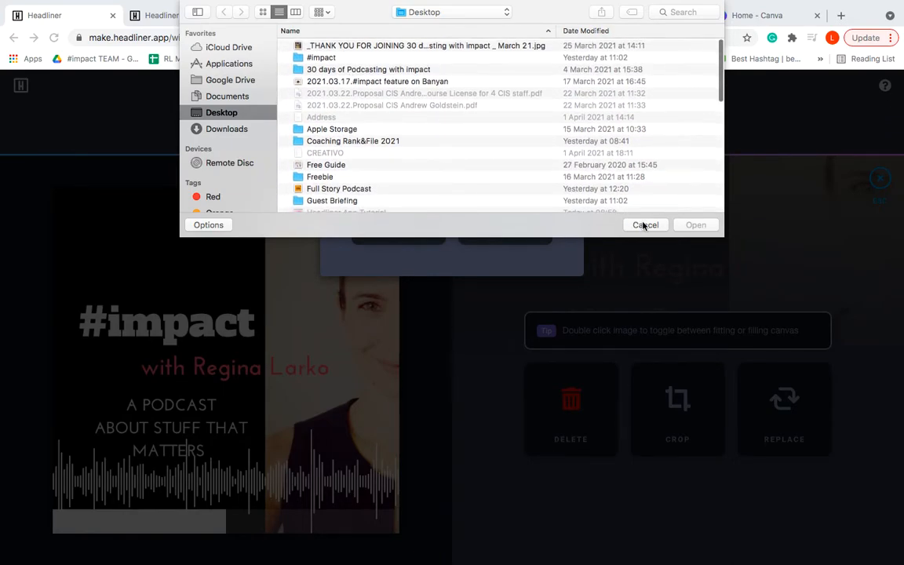
pyautogui.click(644, 225)
# Replace the cover image by uploading a guest's headshot from the #impact SEASON 5 "2021.03.Mental Health Special" Social Media folder.
pyautogui.click(400, 186)
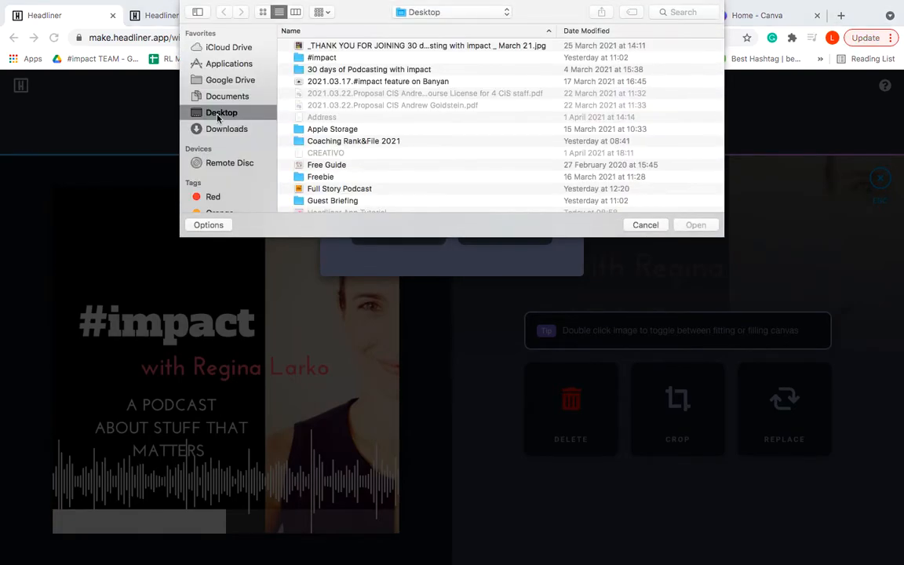
pyautogui.doubleClick(296, 58)
pyautogui.scroll(-10, 327, 118)
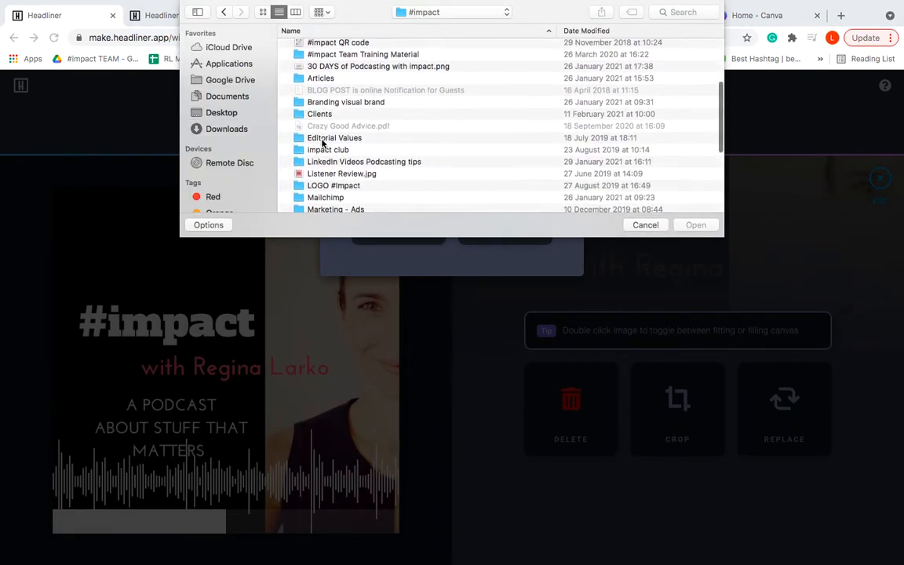
pyautogui.click(328, 149)
pyautogui.doubleClick(328, 148)
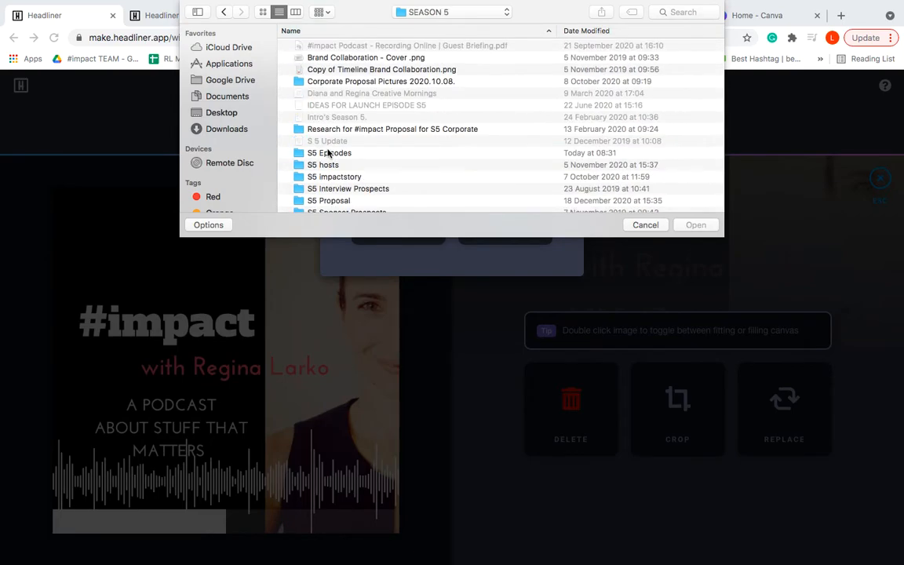
pyautogui.scroll(-3, 329, 126)
pyautogui.doubleClick(330, 117)
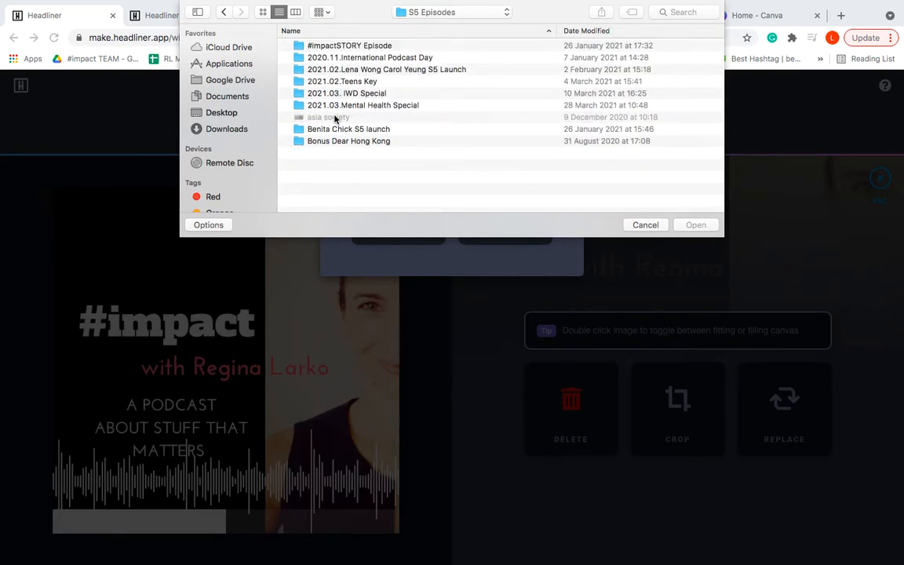
pyautogui.doubleClick(345, 105)
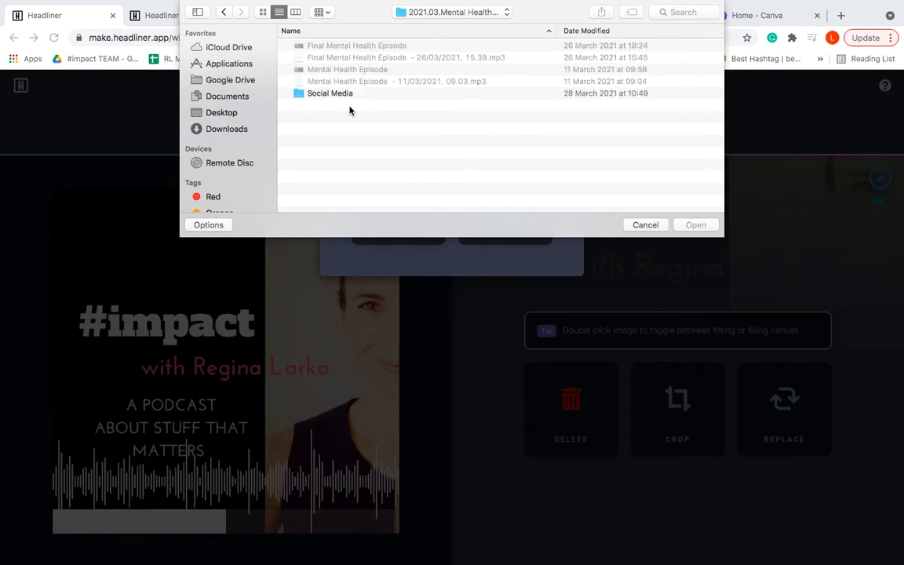
pyautogui.doubleClick(340, 93)
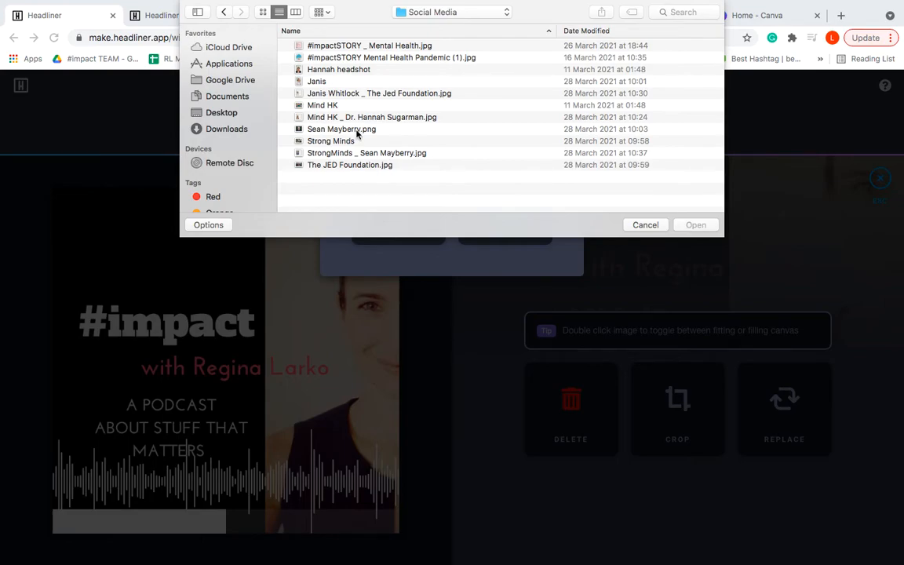
pyautogui.doubleClick(318, 82)
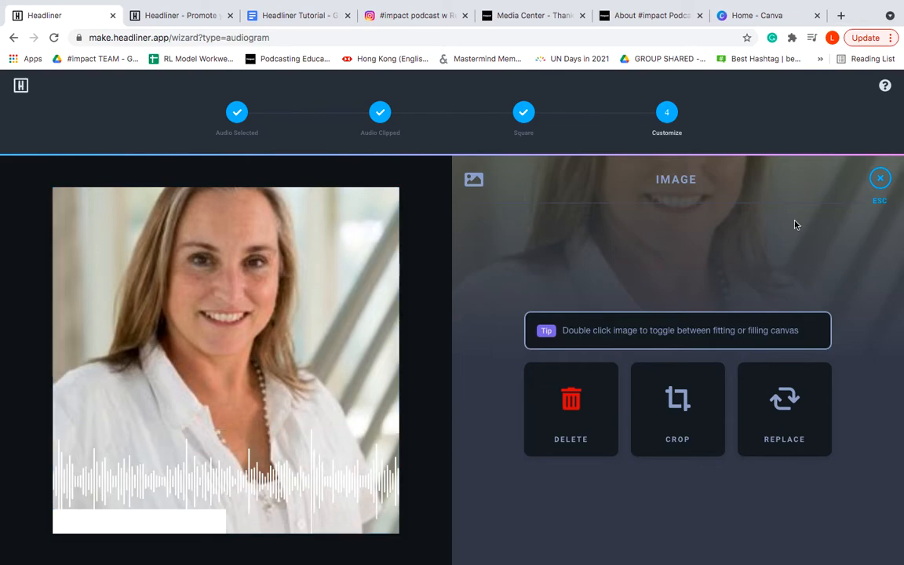
pyautogui.click(879, 178)
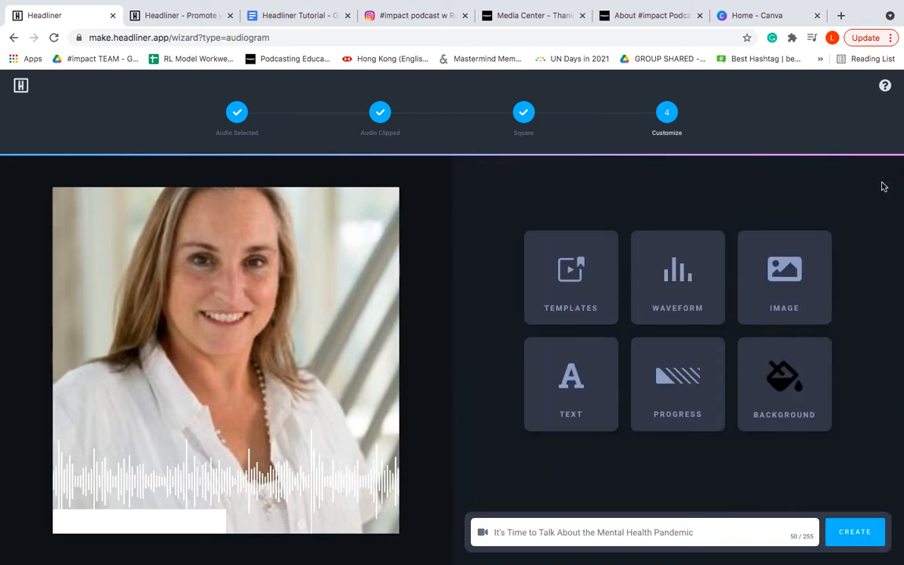
# Review the available waveform styles and the progress bar's style and color options without changing them.
pyautogui.click(681, 293)
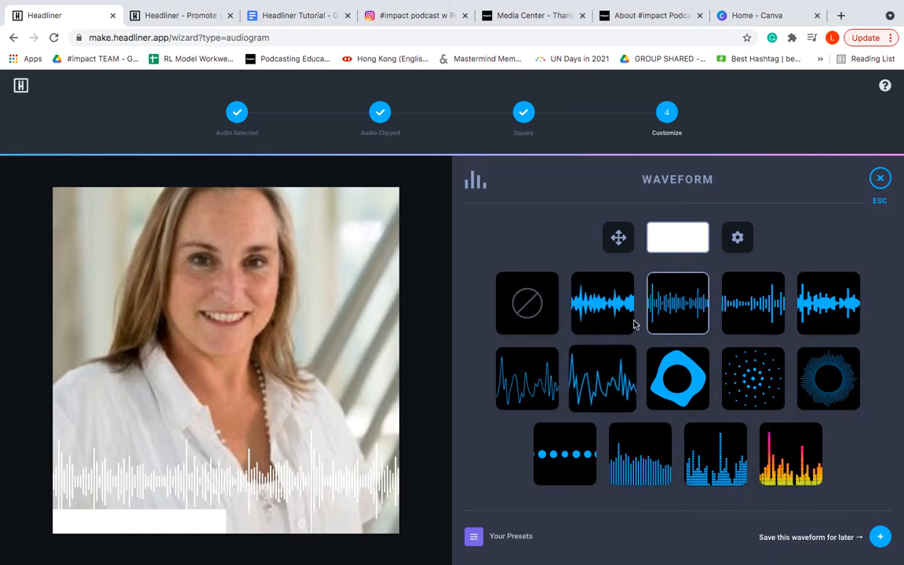
pyautogui.click(880, 181)
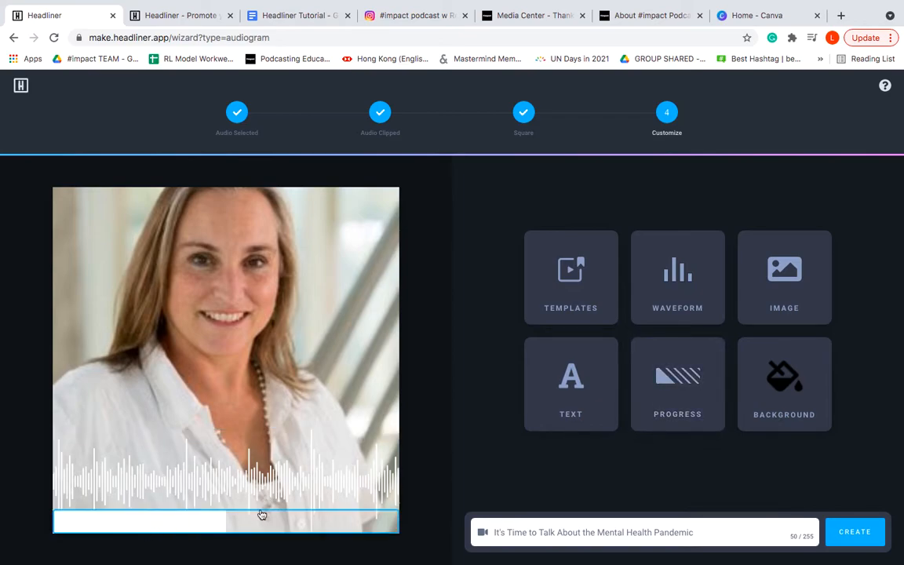
pyautogui.click(639, 389)
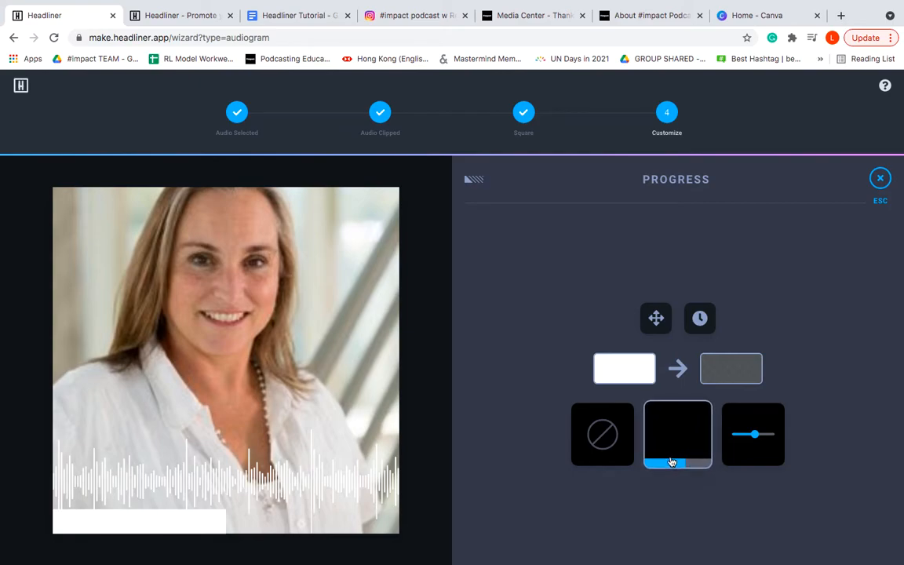
pyautogui.click(624, 369)
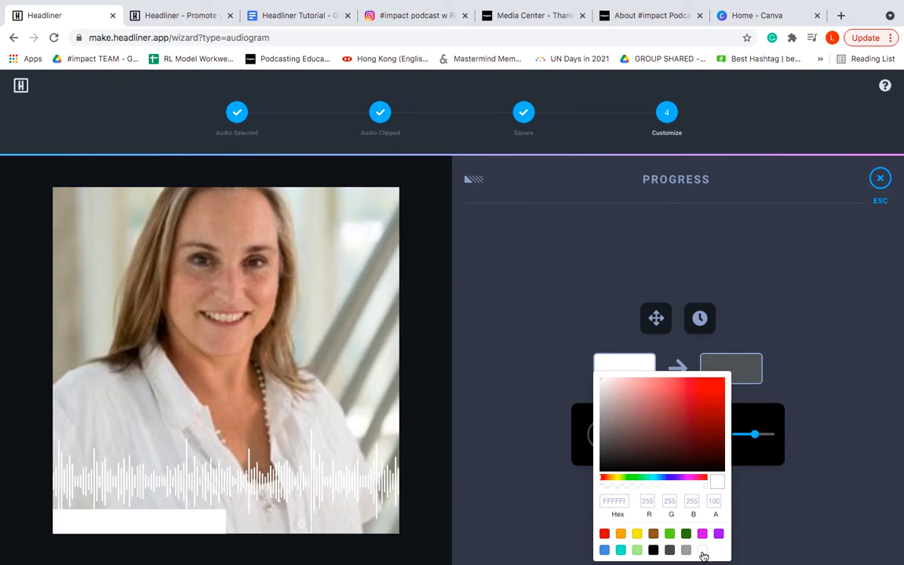
pyautogui.click(553, 327)
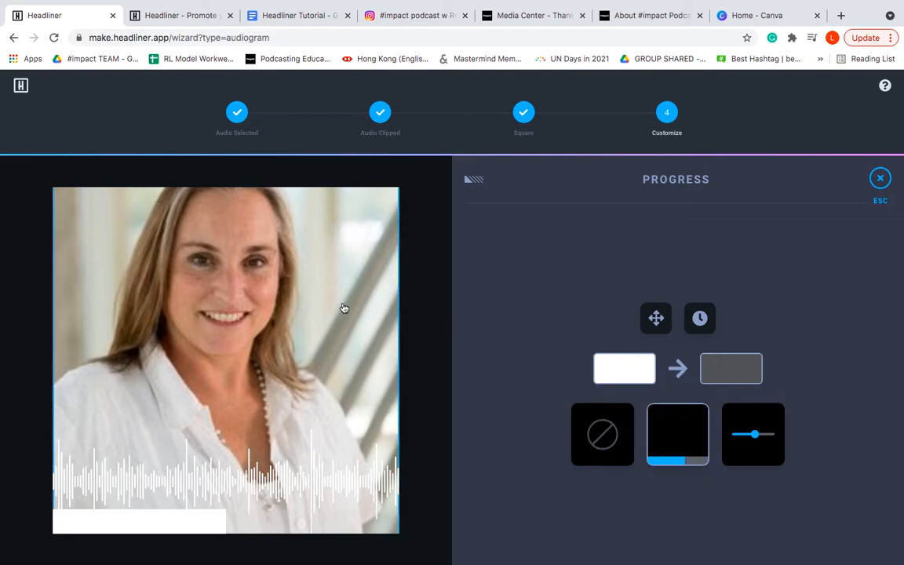
pyautogui.click(879, 179)
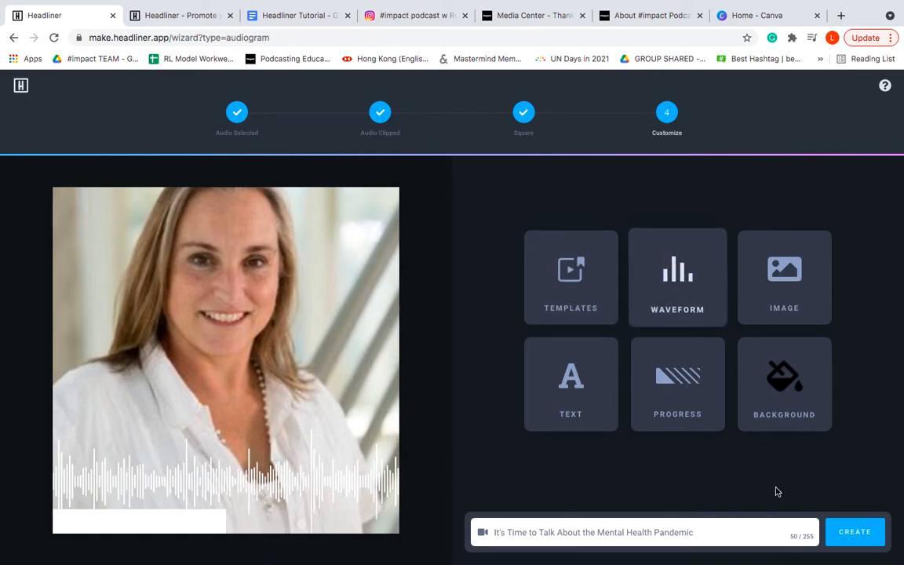
# Create the audiogram project in the advanced editor and look through the opening lines of its caption transcript.
pyautogui.click(851, 534)
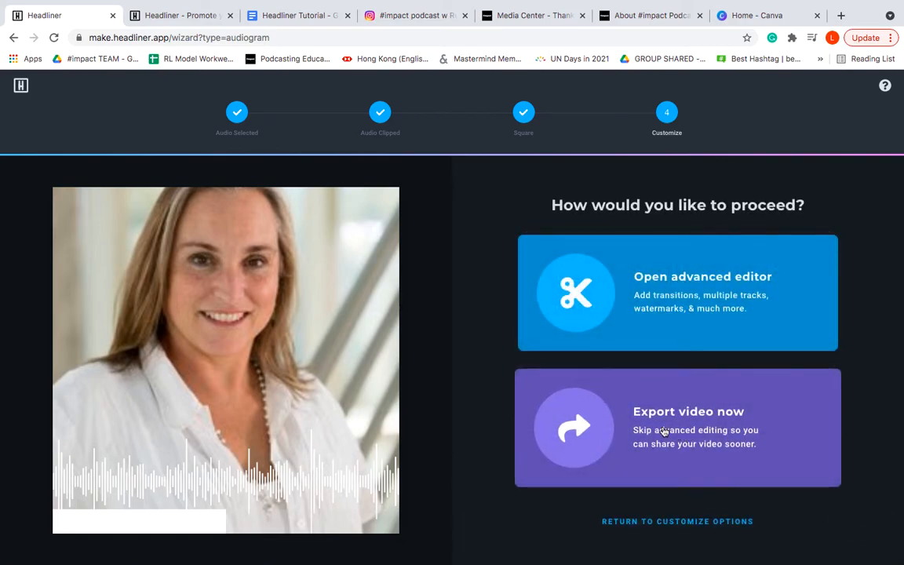
pyautogui.click(625, 281)
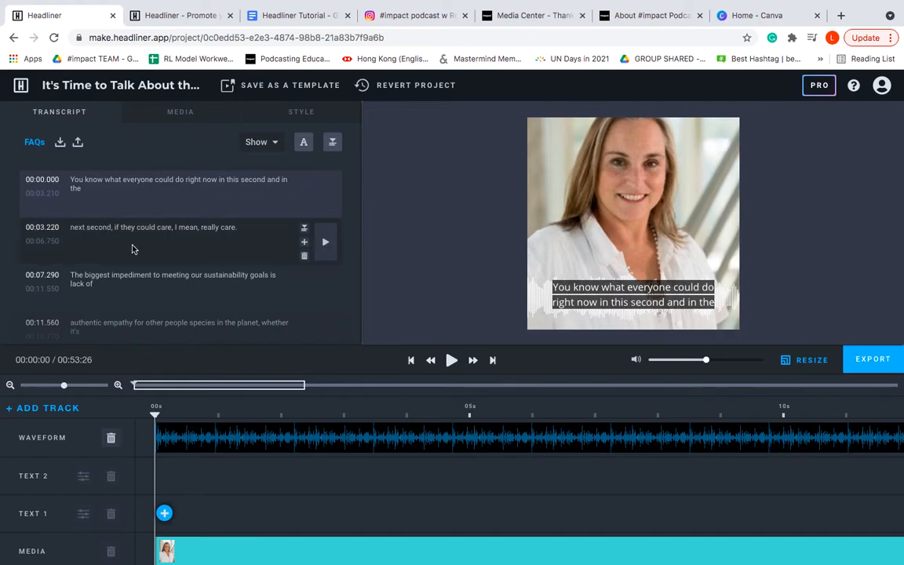
pyautogui.scroll(-1, 117, 227)
pyautogui.scroll(-2, 169, 230)
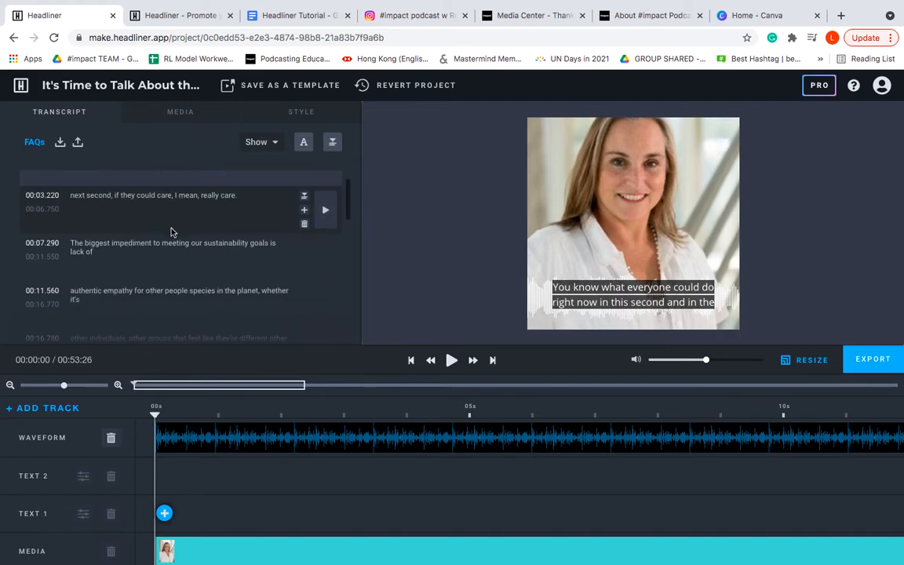
pyautogui.scroll(-1, 134, 247)
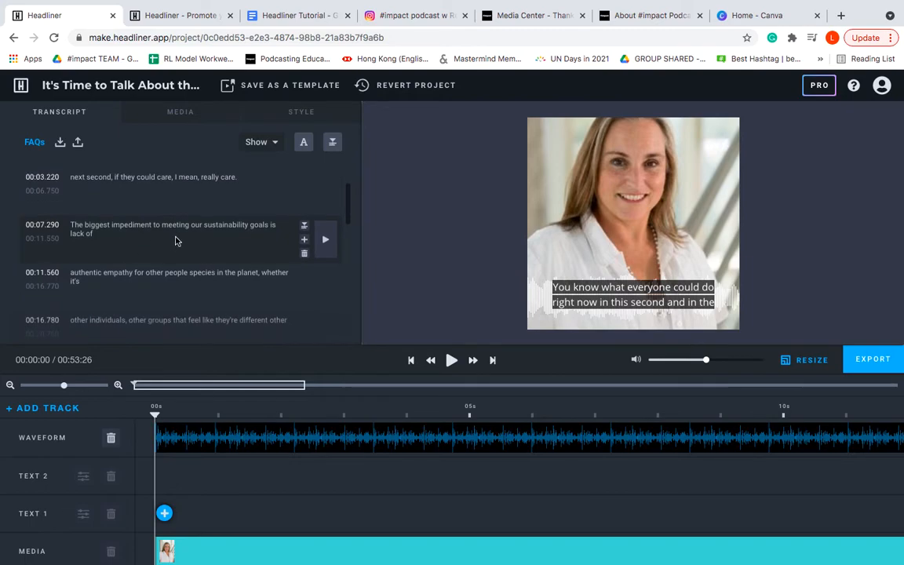
# In the 00:11.560 caption, add a comma after "people" and change "in the planet" to "on the planet".
pyautogui.scroll(-1, 178, 237)
pyautogui.scroll(-1, 218, 233)
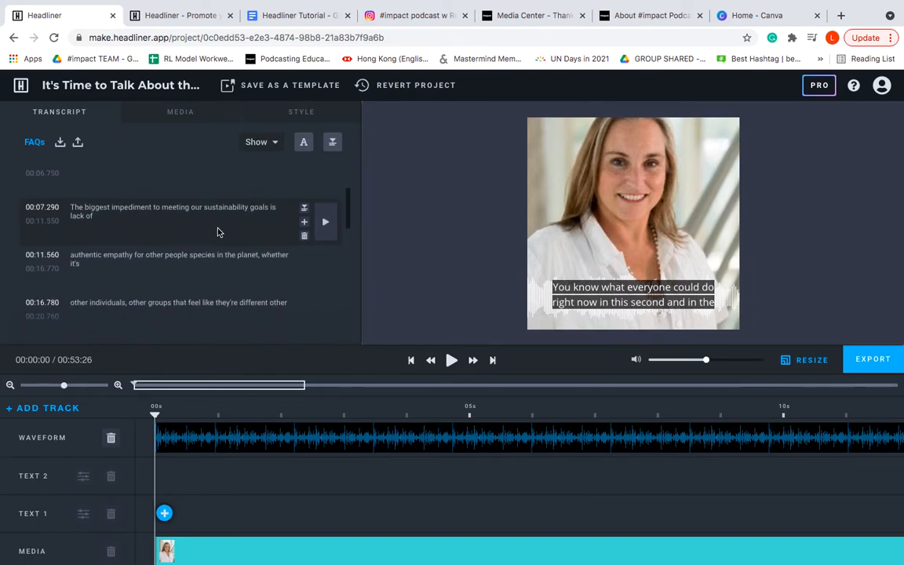
pyautogui.scroll(-3, 153, 228)
pyautogui.scroll(-2, 115, 248)
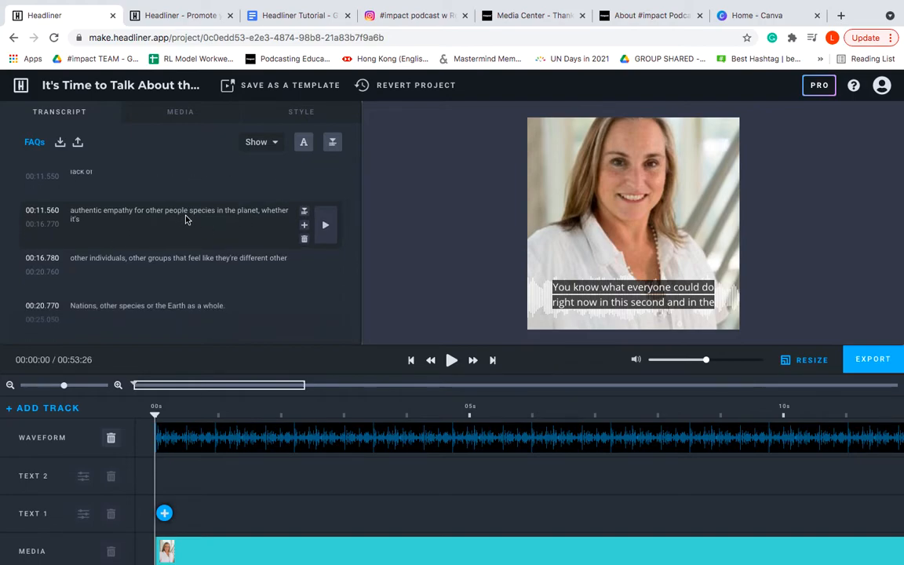
pyautogui.click(189, 212)
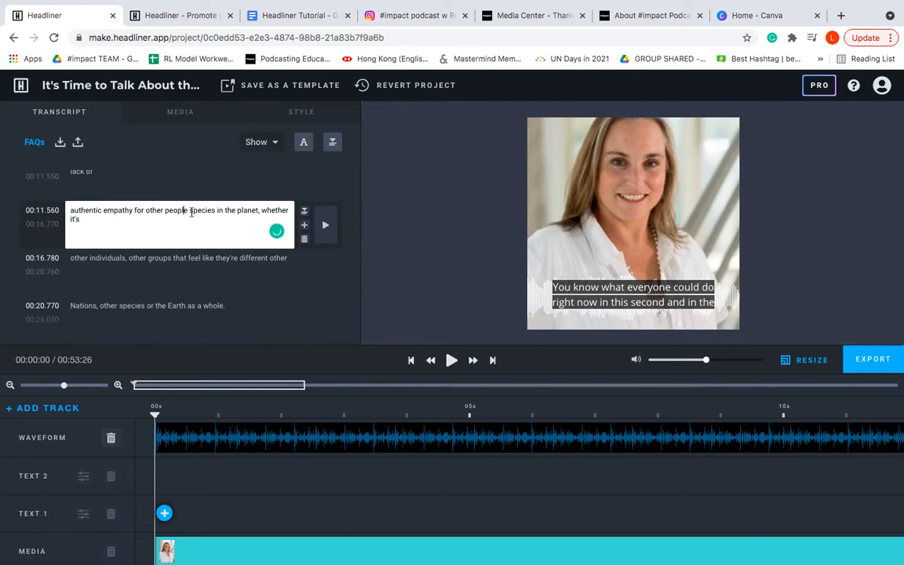
pyautogui.write(',')
pyautogui.moveTo(222, 210)
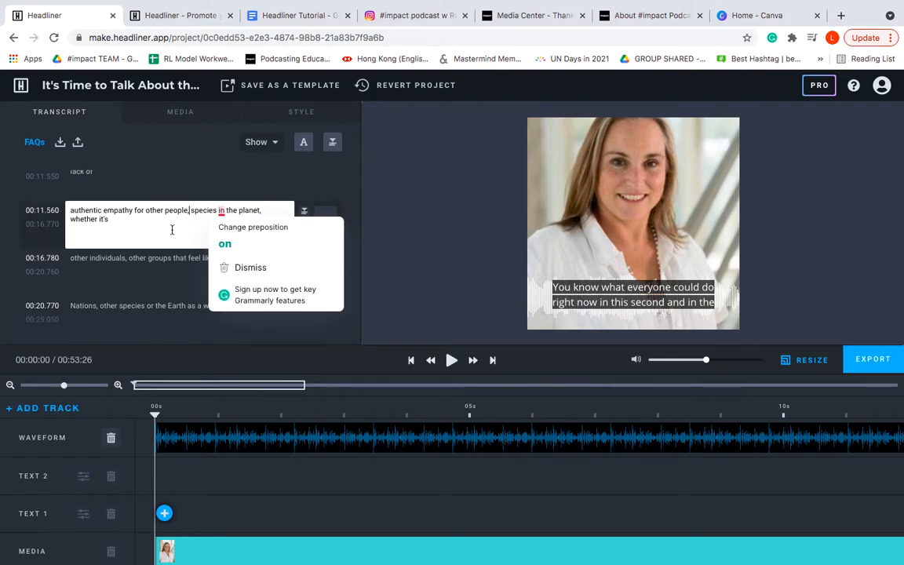
pyautogui.click(225, 244)
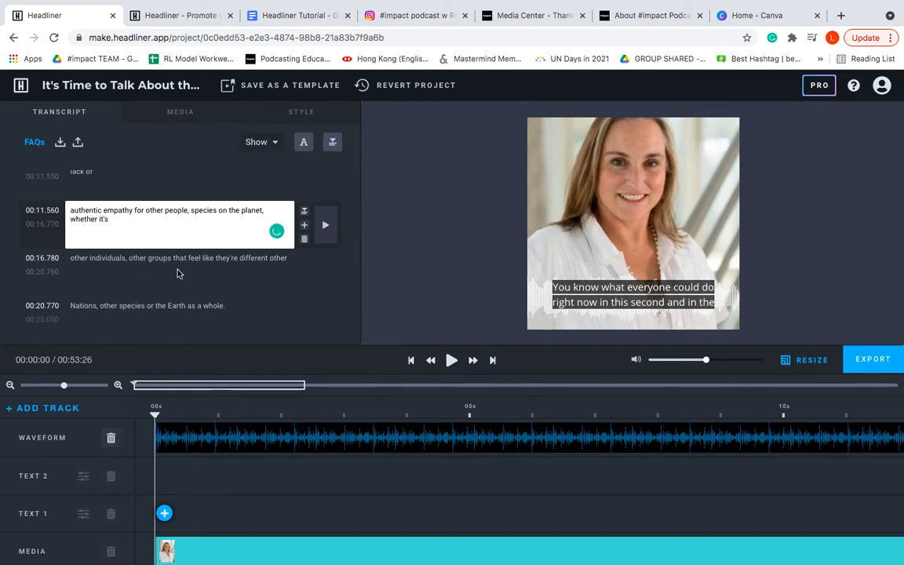
# Add a comma after "different" in the 00:16.780 caption and lowercase "nations" and "earth" in the 00:20.770 caption.
pyautogui.click(239, 273)
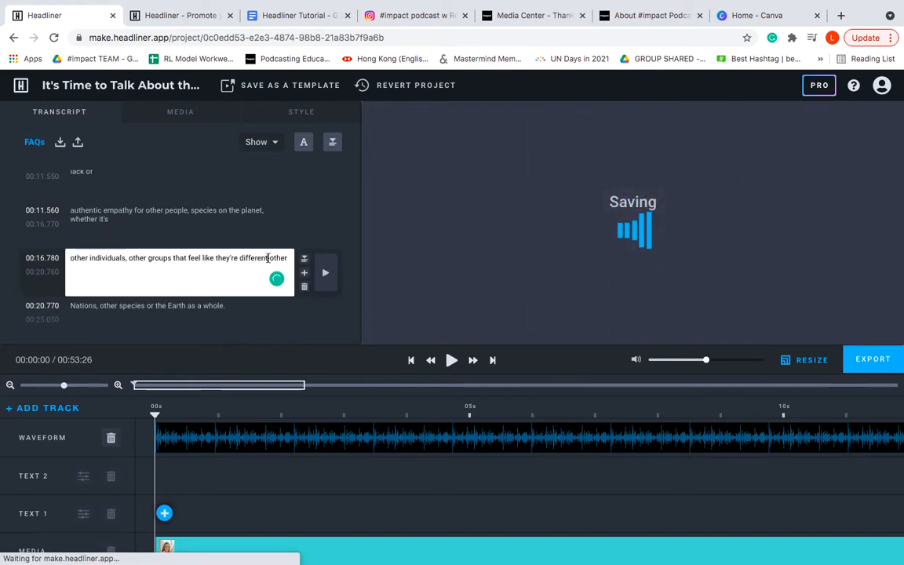
pyautogui.click(80, 307)
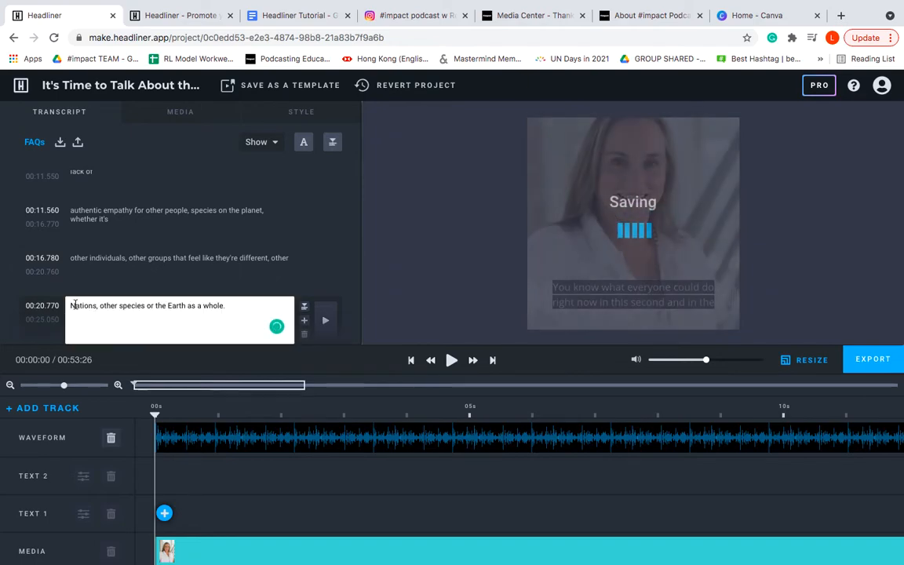
pyautogui.press('Delete')
pyautogui.write('n')
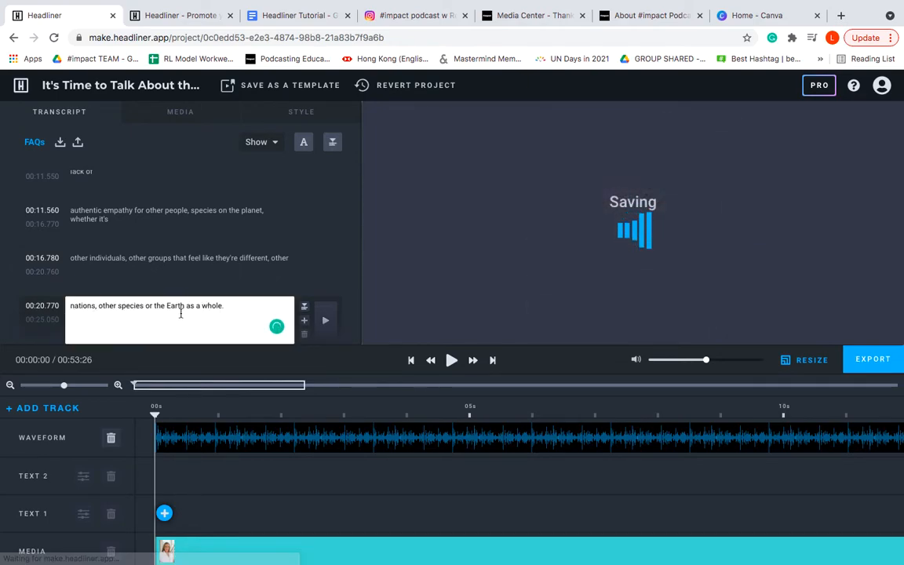
pyautogui.scroll(-1, 183, 316)
pyautogui.scroll(-2, 183, 316)
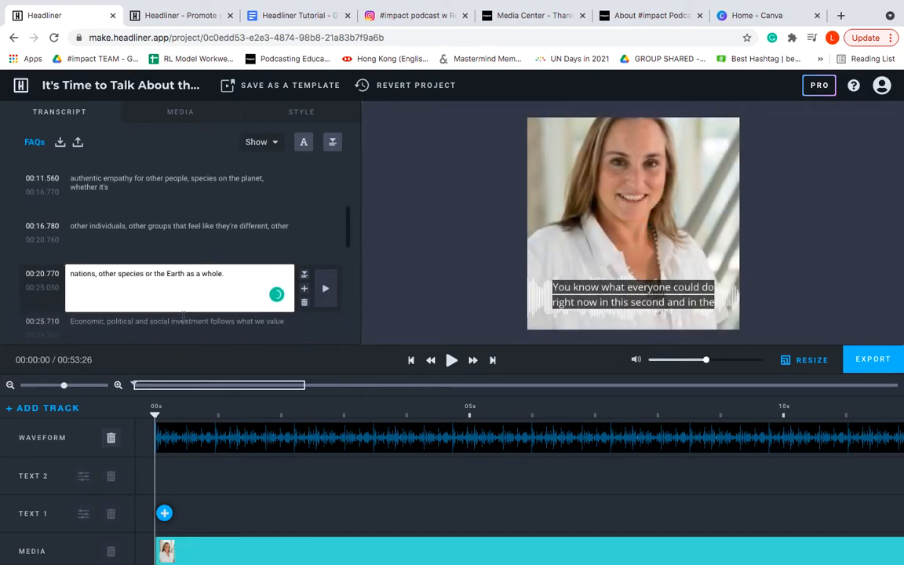
pyautogui.click(171, 246)
pyautogui.press('BackSpace')
pyautogui.write('e')
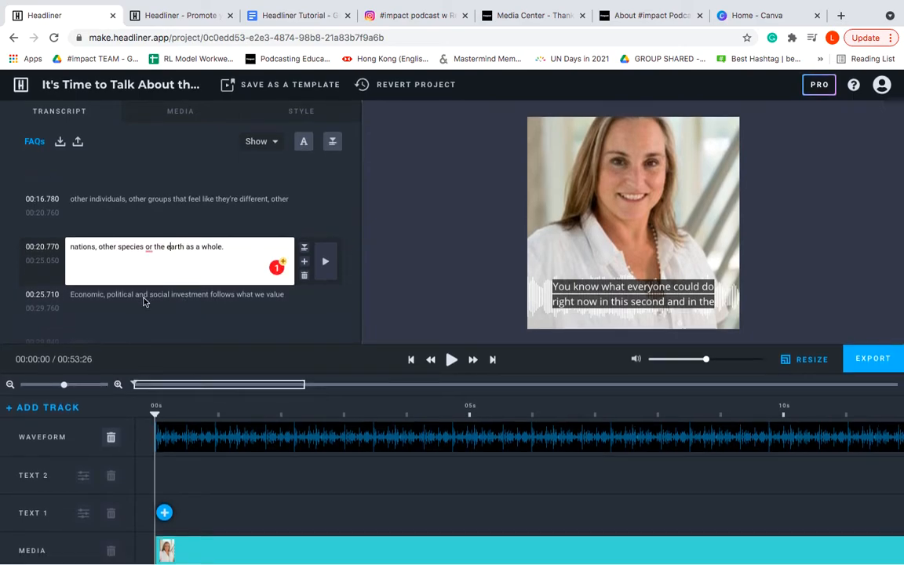
pyautogui.click(166, 301)
# Proofread the remaining captions from 00:25.710 to the end of the transcript and return to its first line.
pyautogui.scroll(-3, 166, 302)
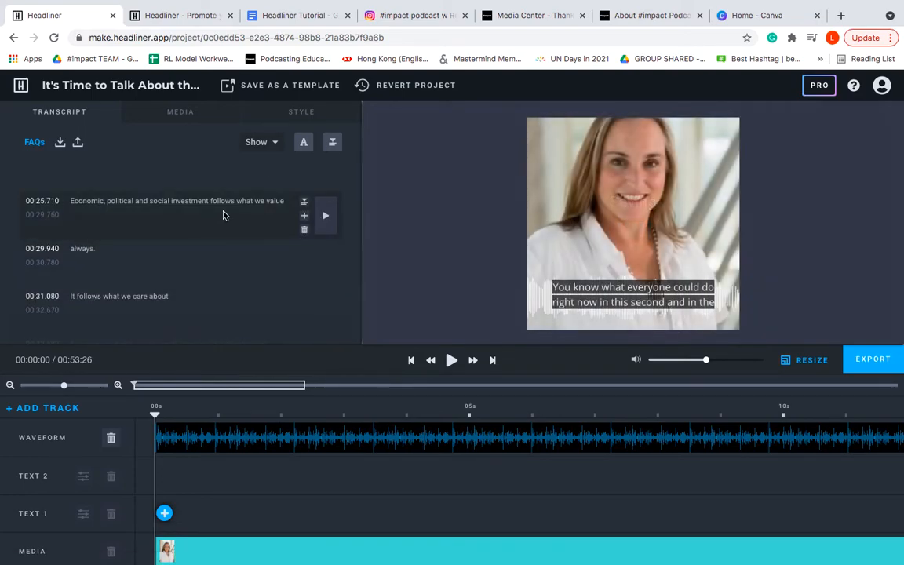
pyautogui.scroll(-1, 153, 273)
pyautogui.scroll(-1, 172, 265)
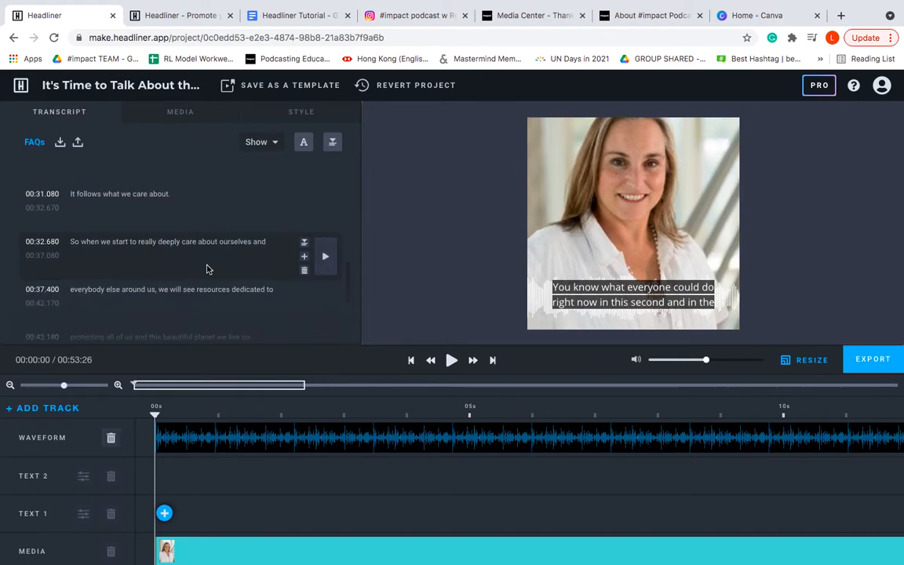
pyautogui.scroll(-1, 204, 268)
pyautogui.scroll(-1, 176, 277)
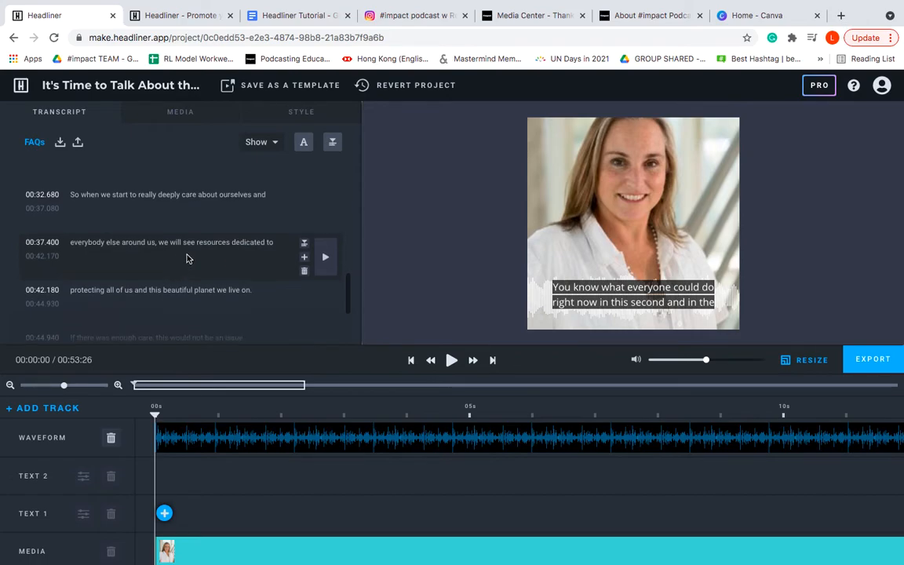
pyautogui.scroll(-1, 188, 257)
pyautogui.scroll(-1, 219, 249)
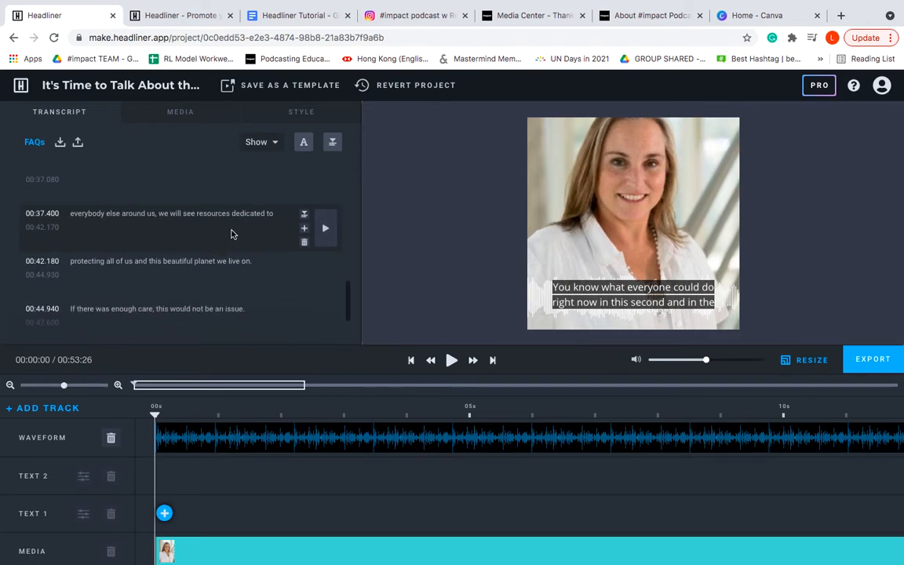
pyautogui.scroll(-1, 196, 251)
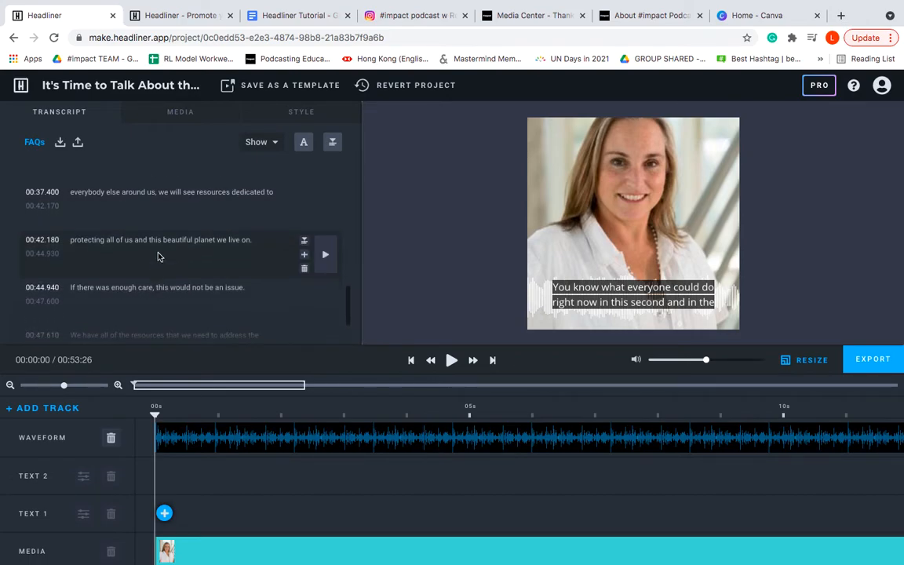
pyautogui.scroll(-2, 158, 256)
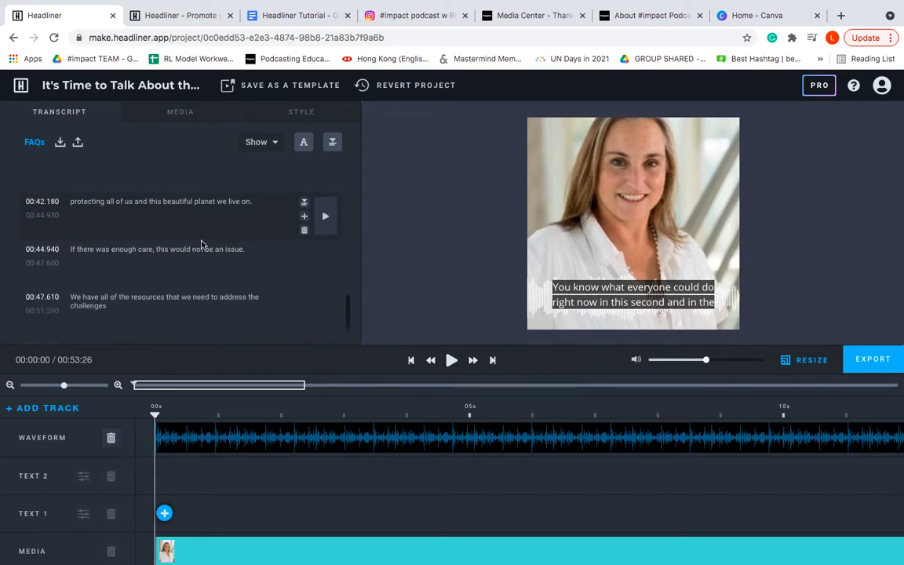
pyautogui.scroll(-2, 157, 264)
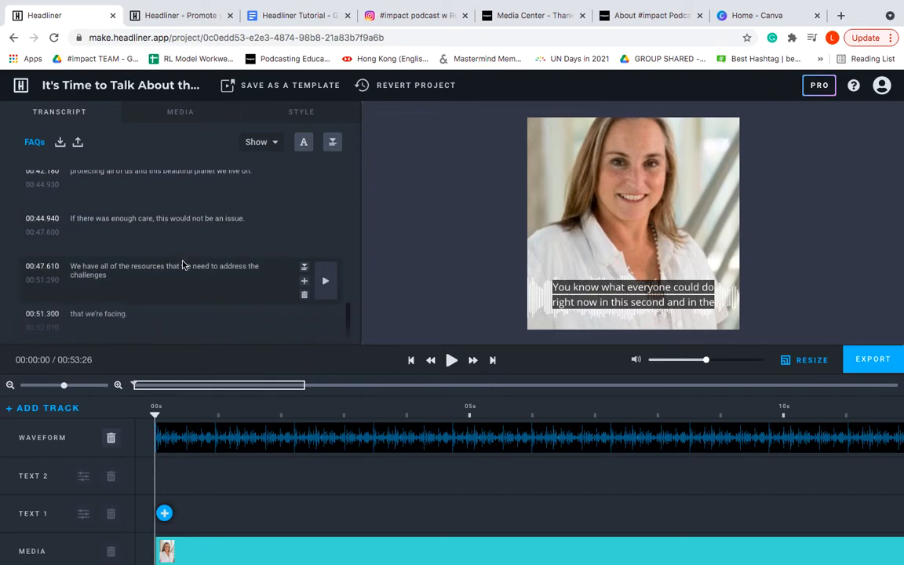
pyautogui.scroll(-1, 173, 284)
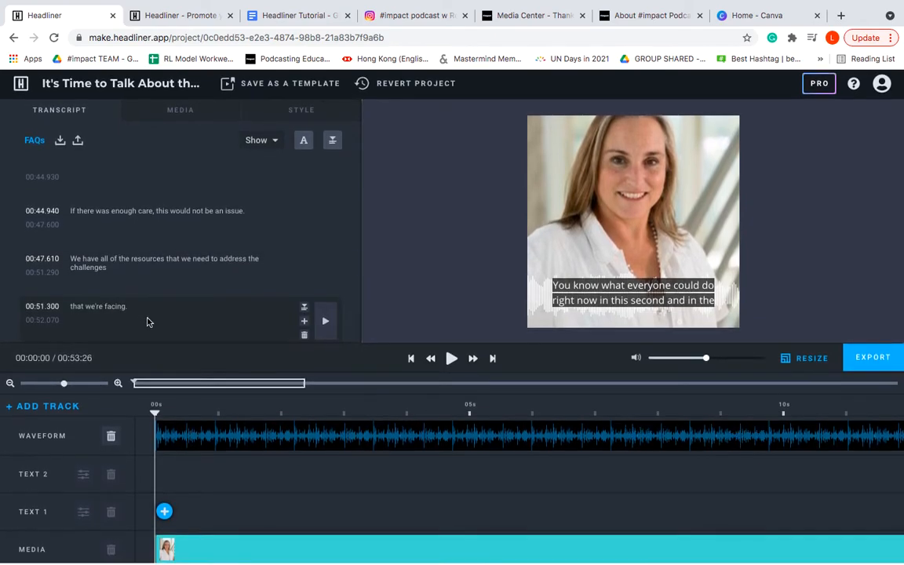
pyautogui.scroll(15, 168, 317)
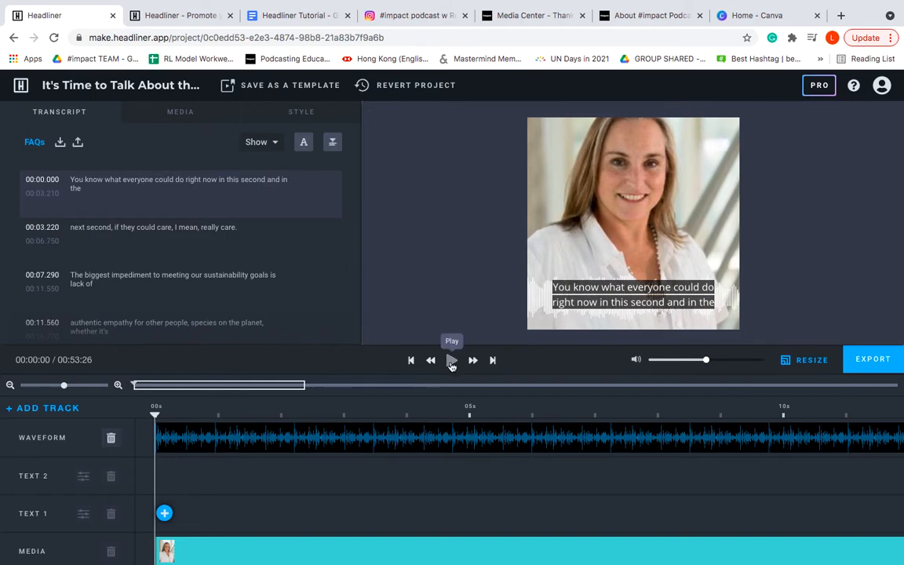
# Play the opening seconds and reword the 00:03.220 caption to "next second, is that they could care, I mean, really care.".
pyautogui.click(452, 363)
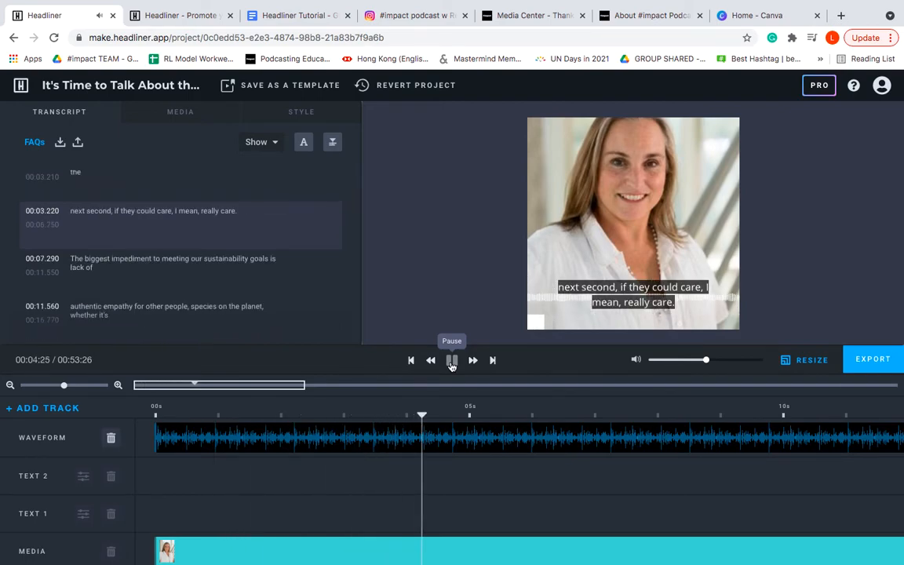
pyautogui.click(452, 362)
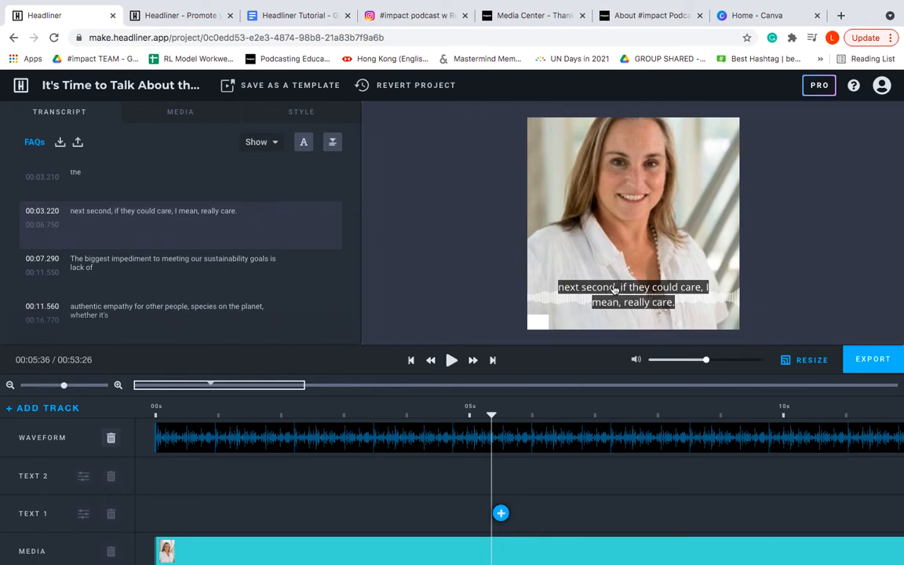
pyautogui.doubleClick(129, 211)
pyautogui.press('BackSpace')
pyautogui.press('BackSpace')
pyautogui.press('BackSpace')
pyautogui.write('is that they')
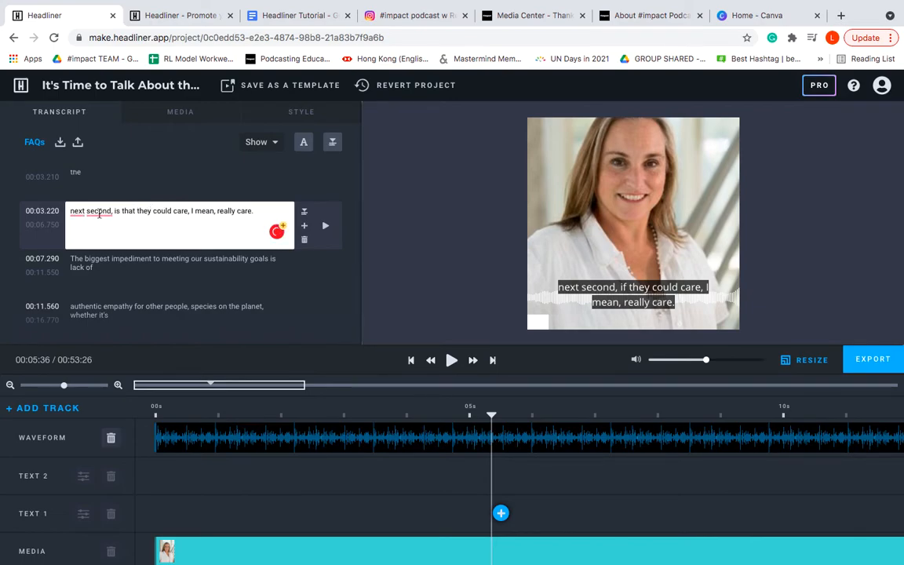
pyautogui.moveTo(74, 210)
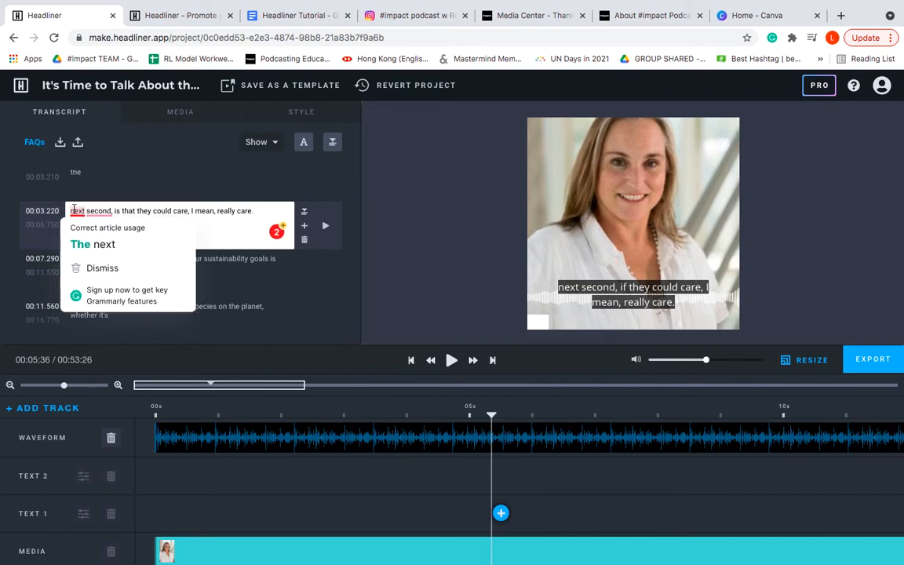
pyautogui.click(143, 181)
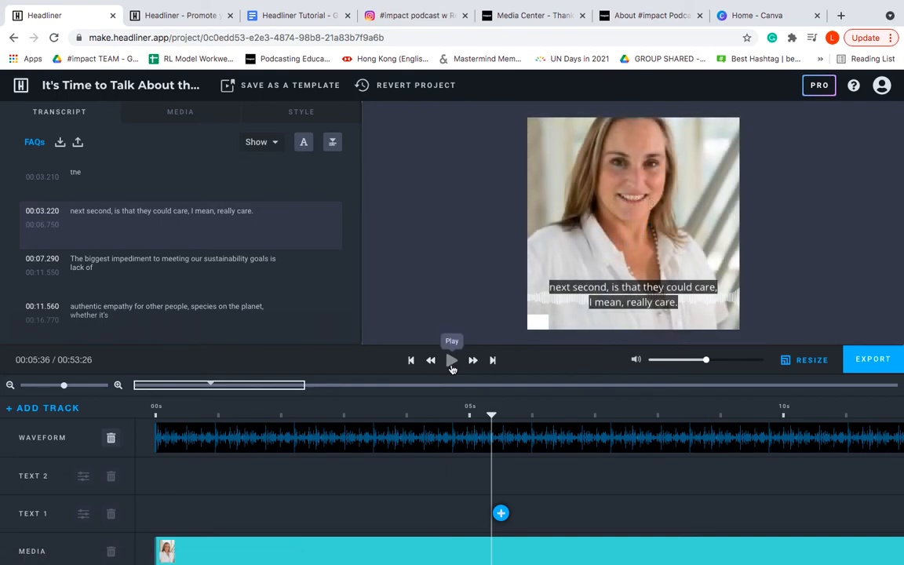
# Play back the next captions against the audio, and replay the clip's opening from the start to check the 00:03.220 line.
pyautogui.click(452, 363)
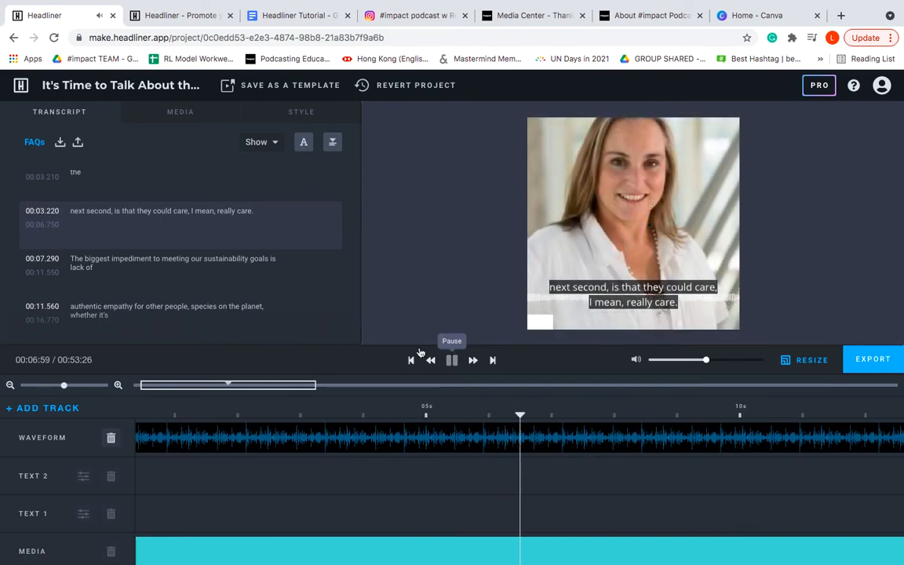
pyautogui.click(144, 195)
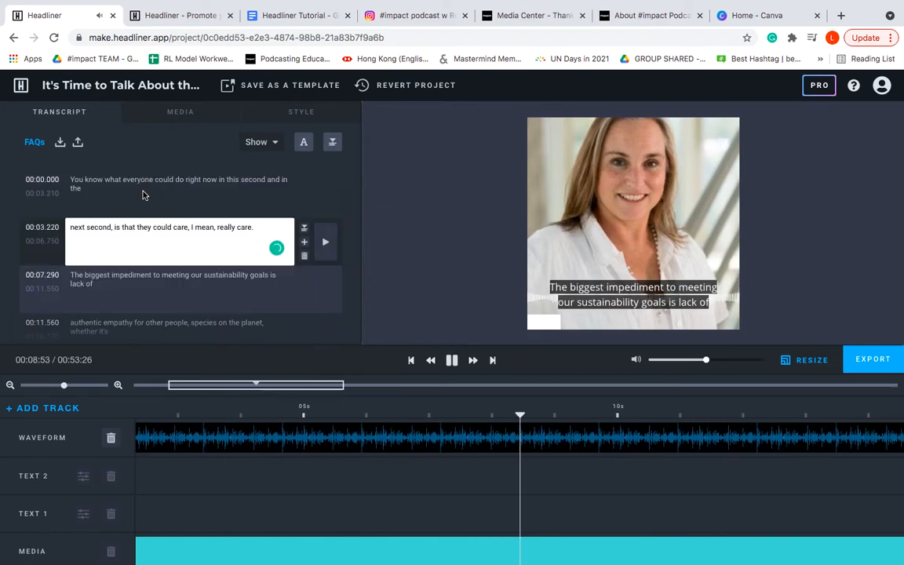
pyautogui.click(133, 185)
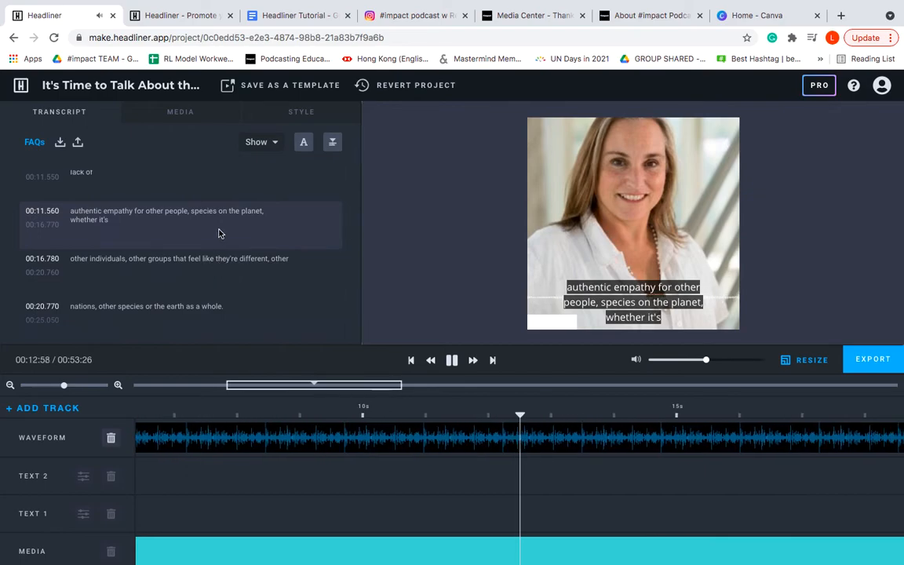
pyautogui.click(452, 359)
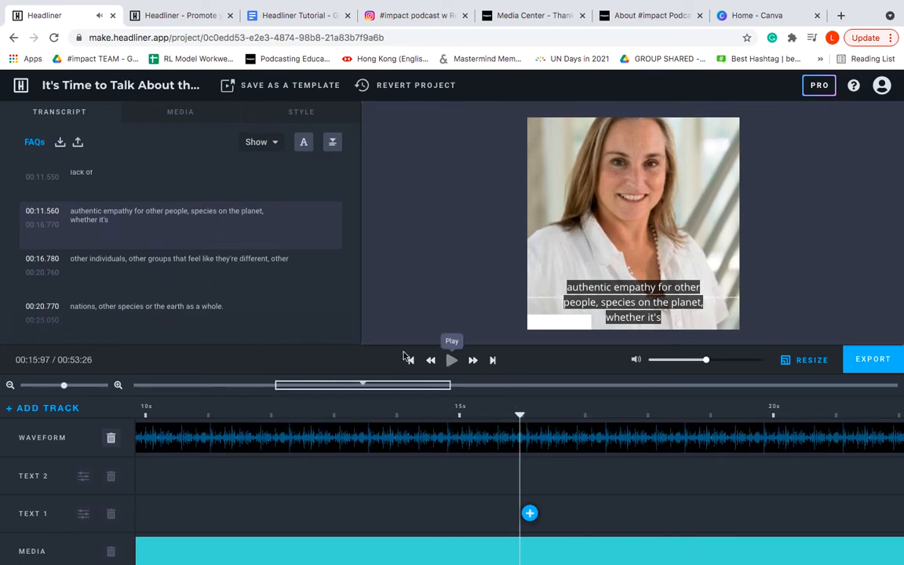
pyautogui.scroll(3, 252, 303)
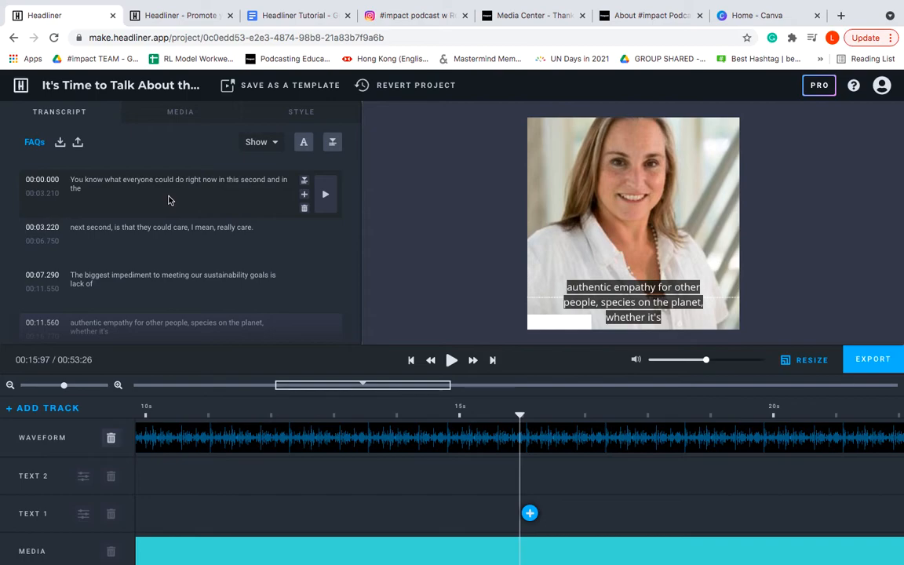
pyautogui.click(409, 362)
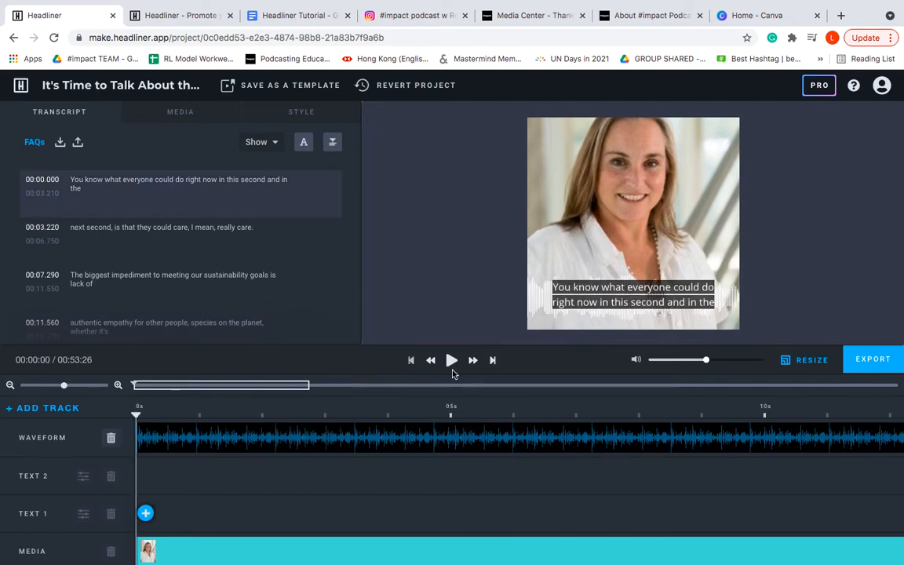
pyautogui.click(452, 363)
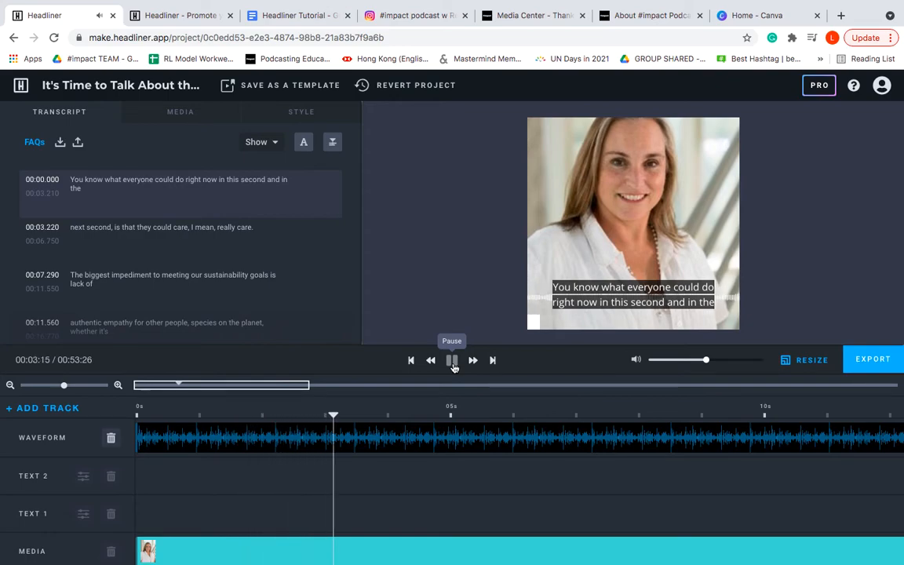
pyautogui.click(454, 366)
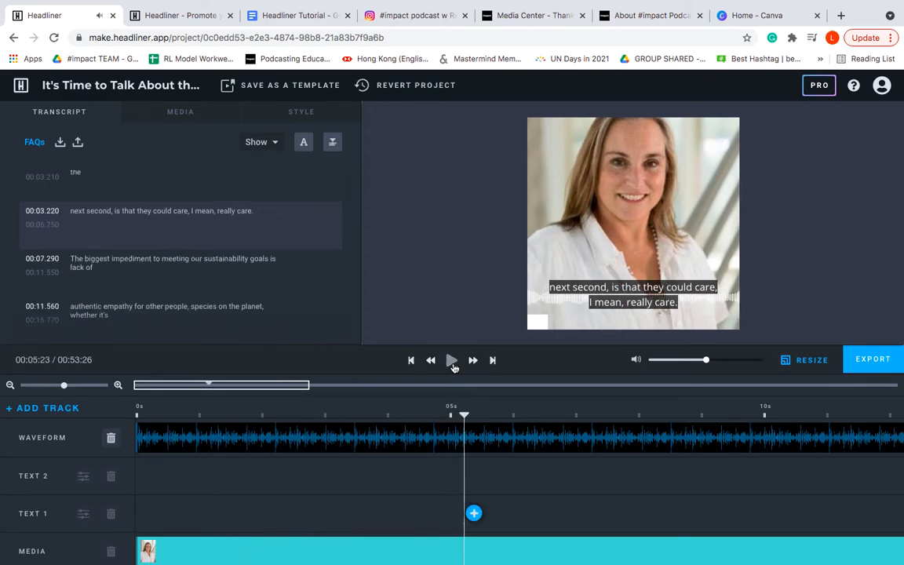
# Remove "that" from the 00:03.220 caption so it reads "is they could care", and play the rest of the clip.
pyautogui.click(136, 210)
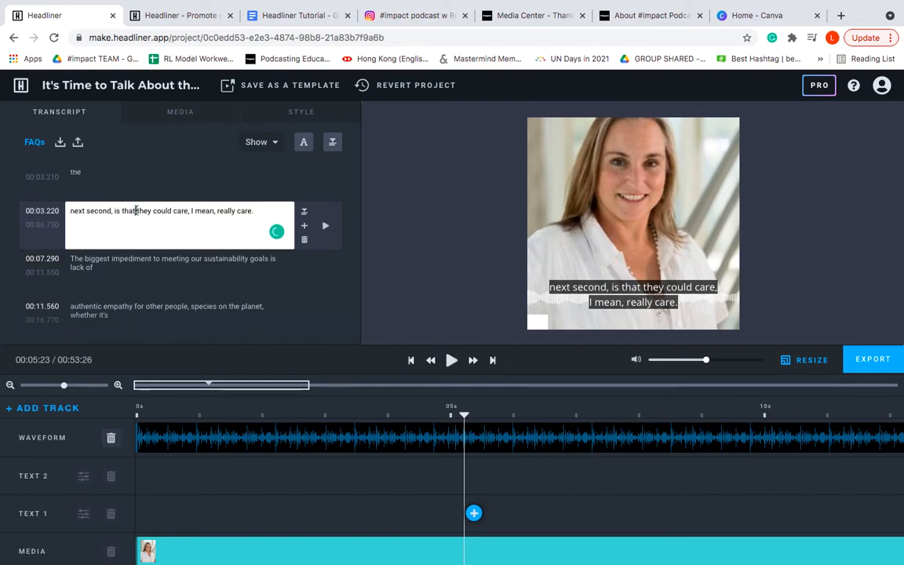
pyautogui.press('BackSpace')
pyautogui.press('BackSpace')
pyautogui.press('BackSpace')
pyautogui.press('BackSpace')
pyautogui.press('BackSpace')
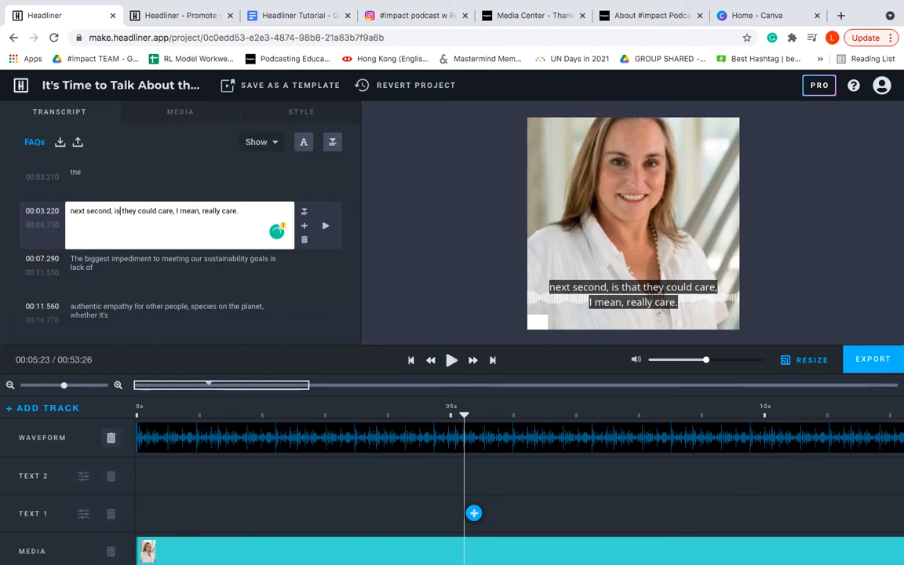
pyautogui.click(449, 365)
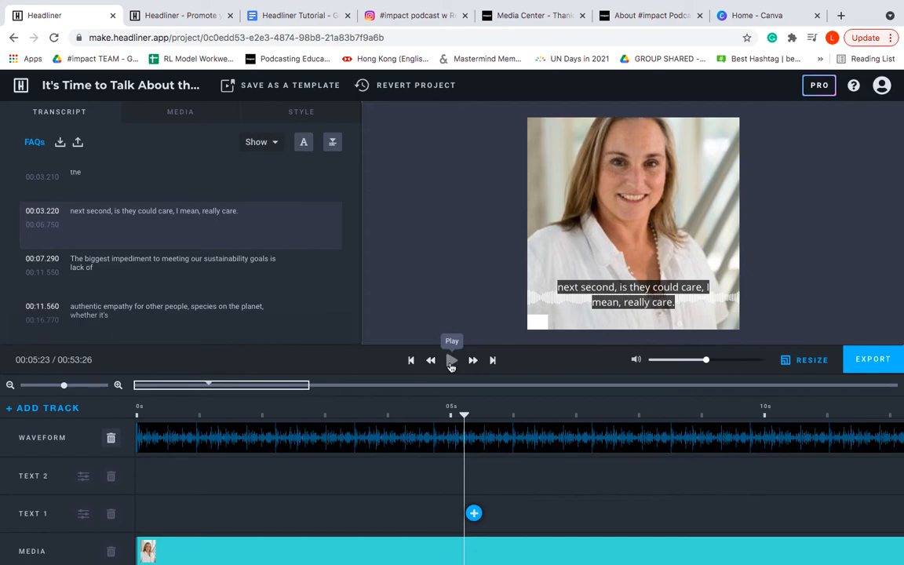
pyautogui.click(451, 361)
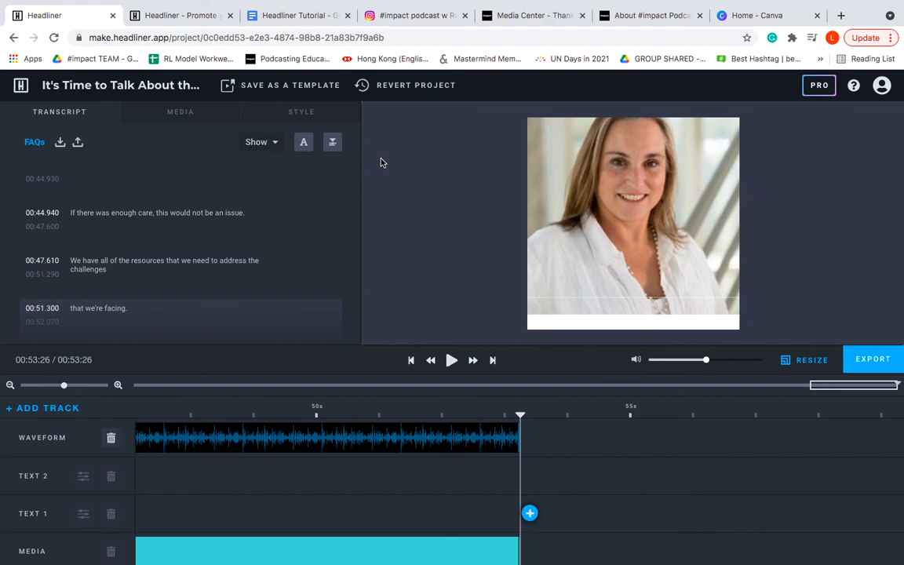
# Switch to the Headliner Tutorial document in Google Docs and view its beginning.
pyautogui.click(298, 17)
pyautogui.scroll(3, 423, 318)
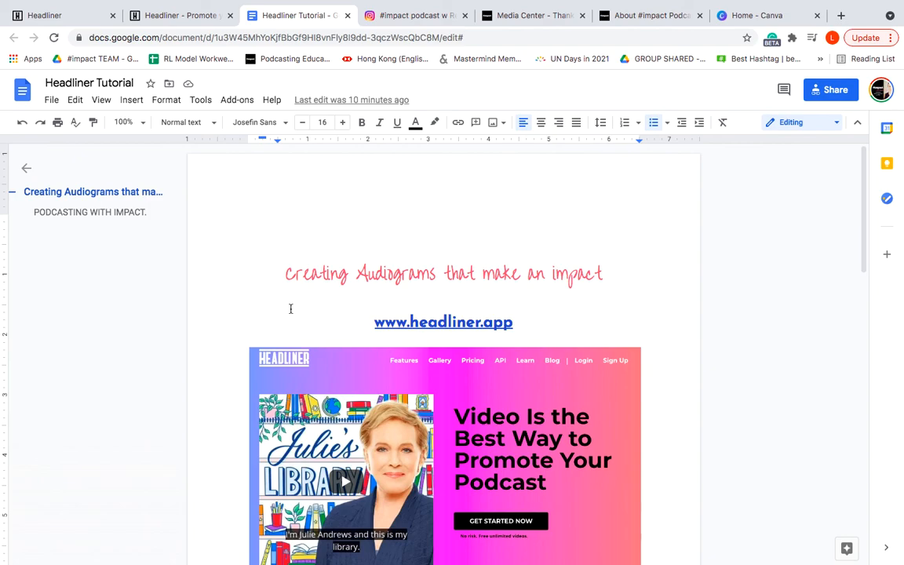